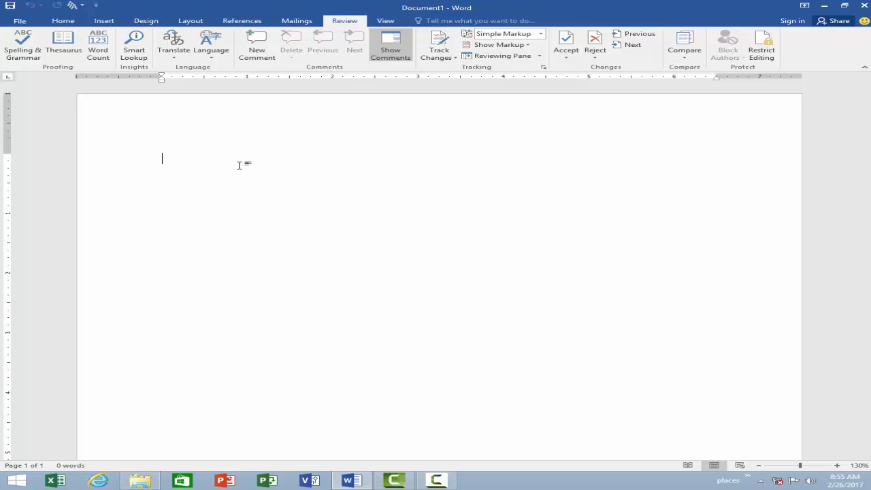
# Step: Type 'Falkon' and correct it to 'Falcon' with Spelling & Grammar, finishing the check
pyautogui.write('Falkon')
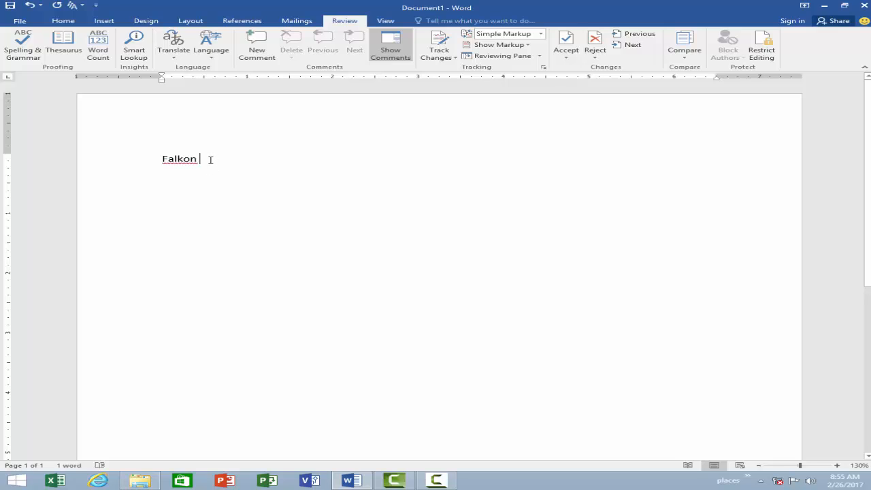
pyautogui.moveTo(200, 161); pyautogui.dragTo(161, 164)
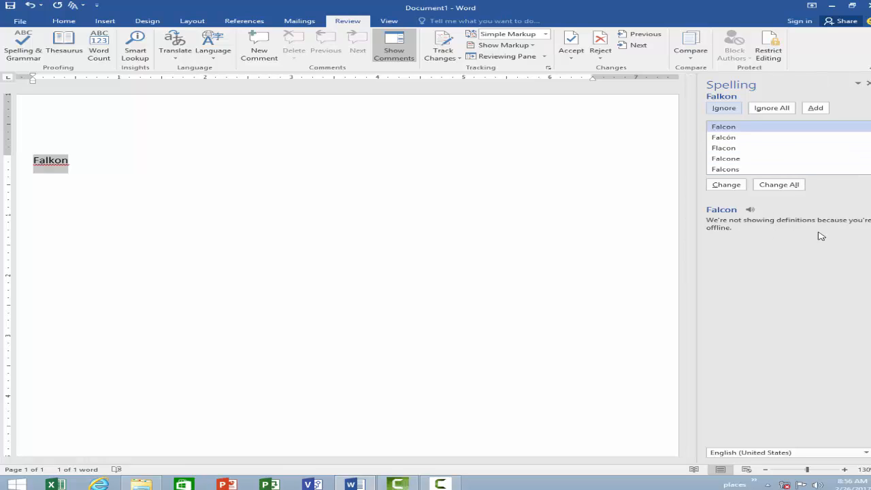
pyautogui.click(732, 138)
pyautogui.click(730, 130)
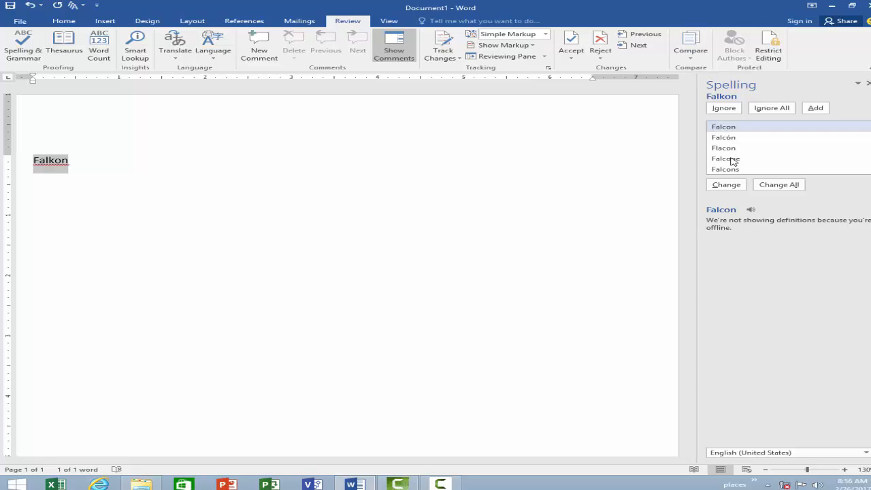
pyautogui.click(725, 187)
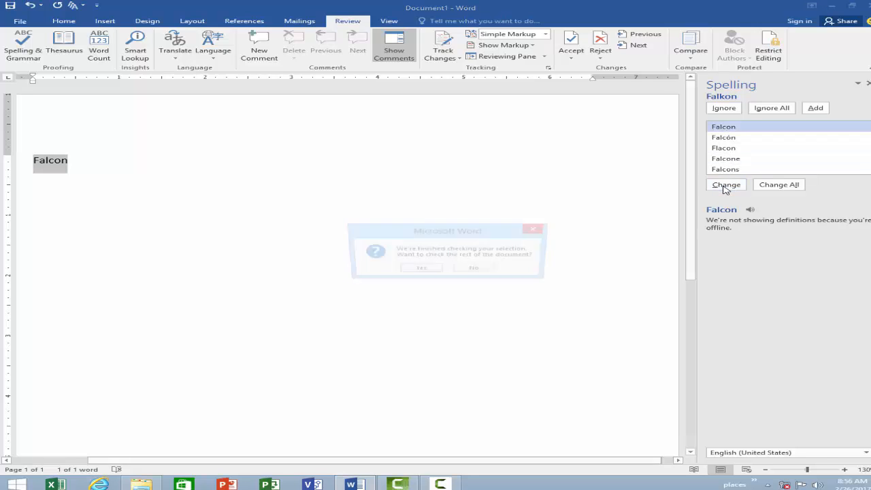
pyautogui.click(428, 269)
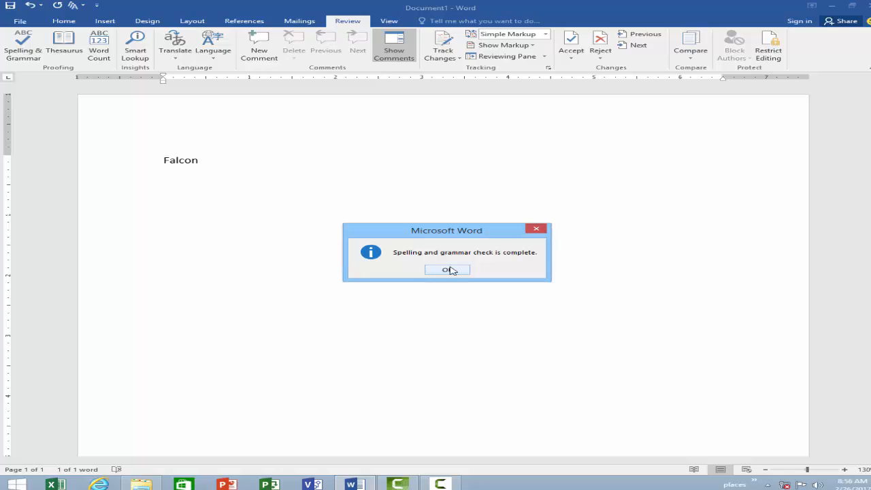
pyautogui.click(448, 271)
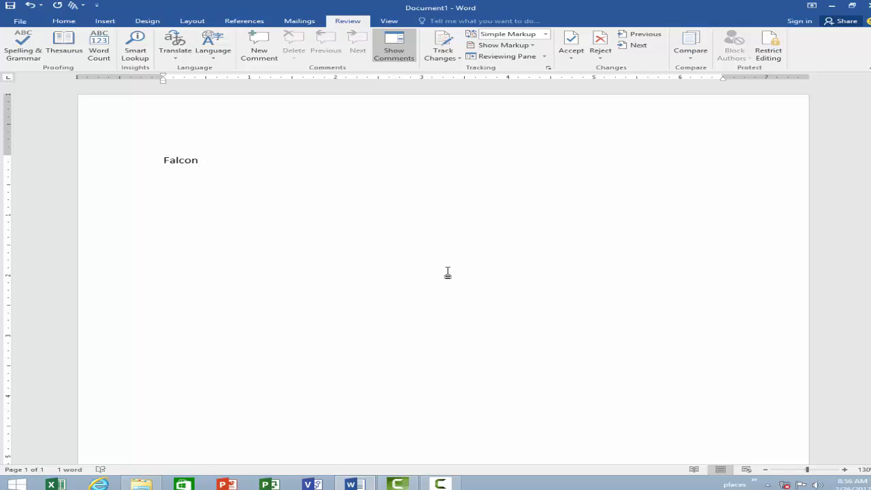
# Step: Type the person's two-word name on the second line and add both words to the dictionary
pyautogui.press('Return')
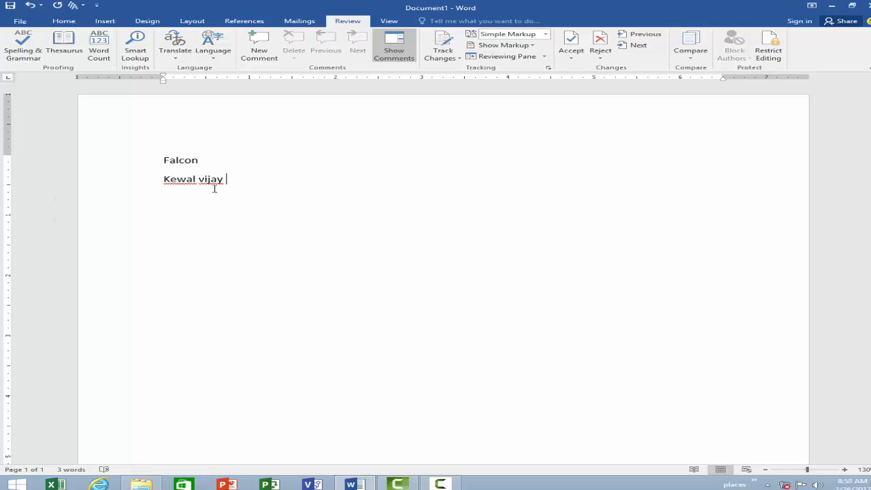
pyautogui.moveTo(229, 183); pyautogui.dragTo(164, 181)
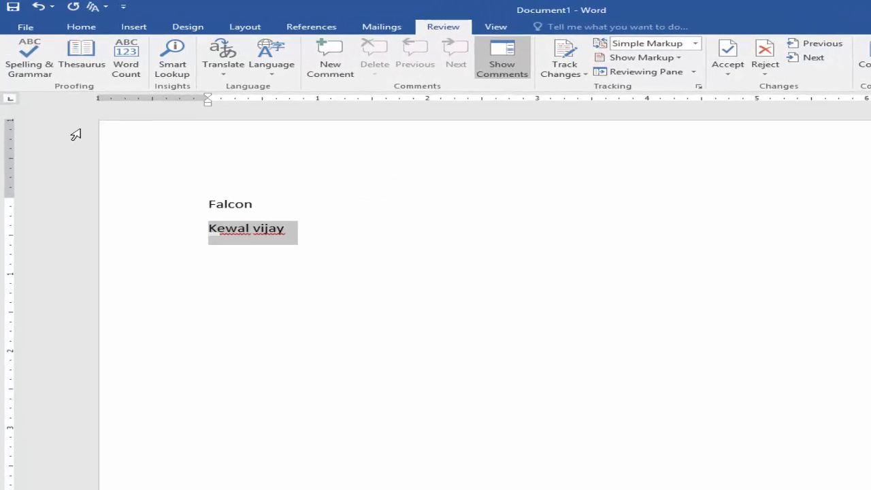
pyautogui.click(51, 83)
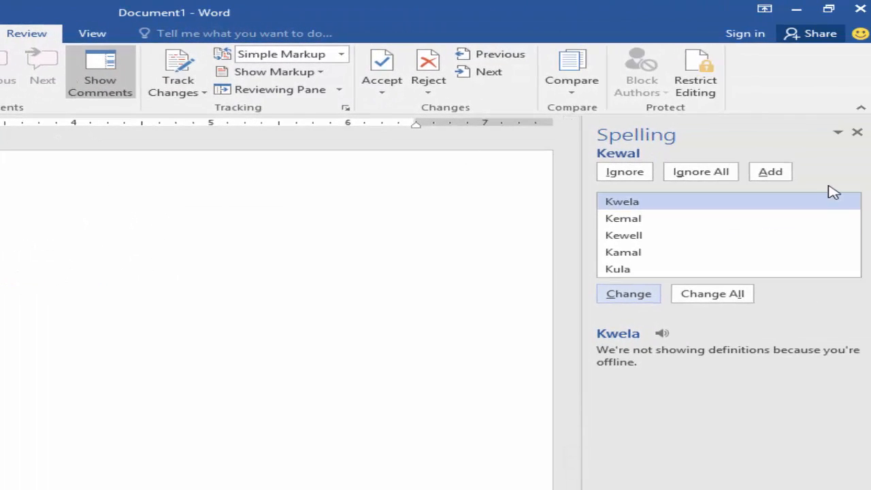
pyautogui.click(768, 174)
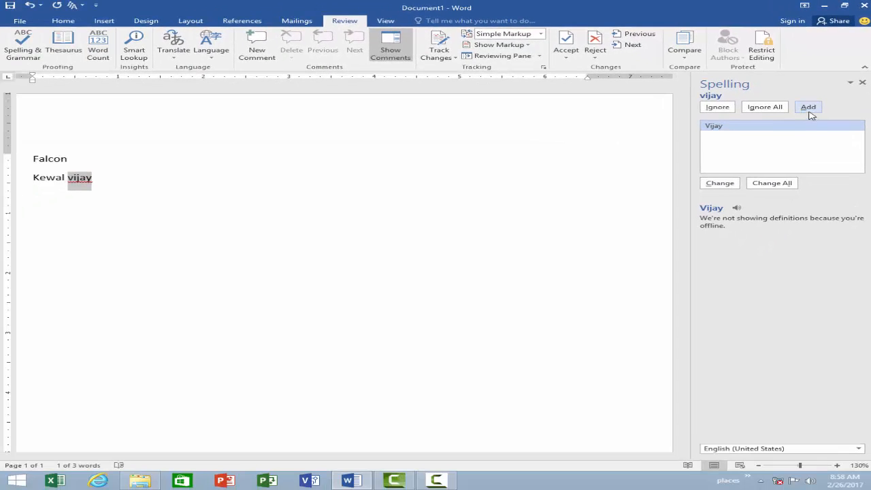
pyautogui.click(808, 107)
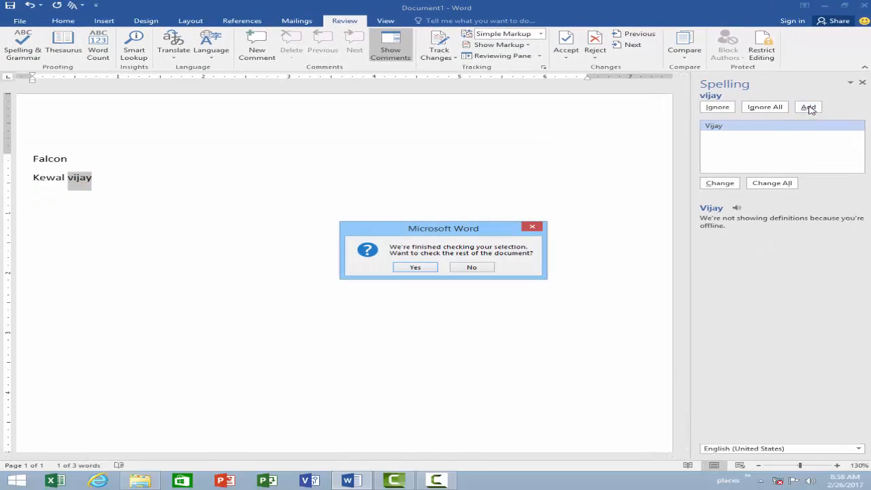
pyautogui.click(426, 271)
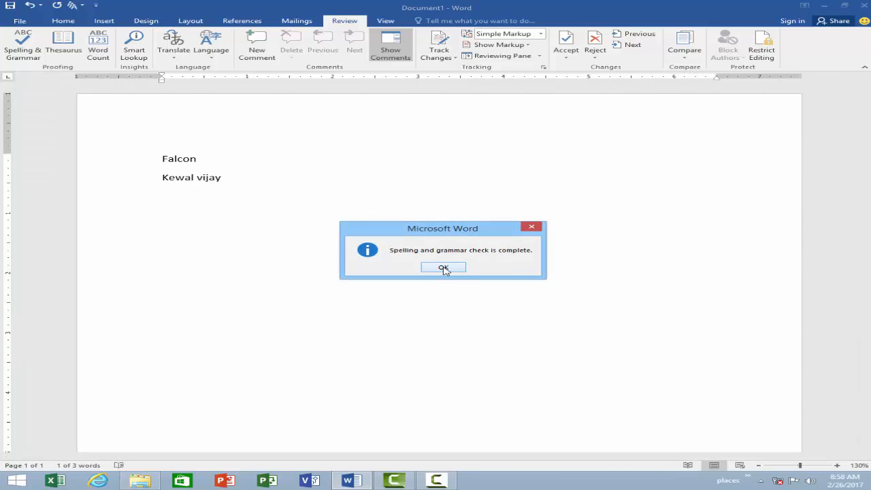
pyautogui.click(445, 268)
# Step: Type the person's name again after a blank line
pyautogui.press('Return')
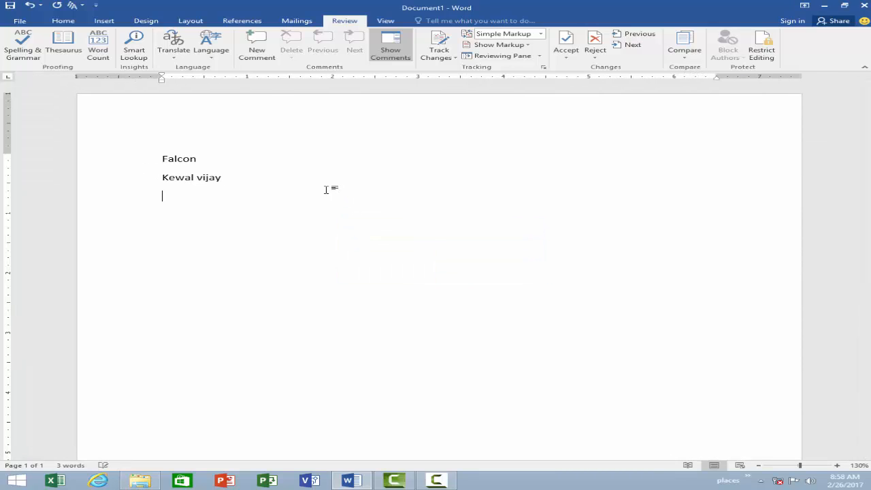
pyautogui.press('Return')
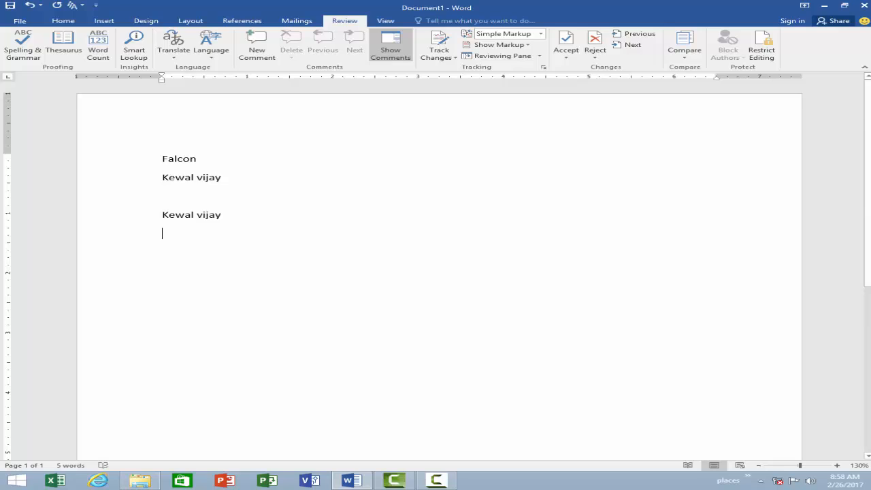
# Step: Add a line 'opple' and correct it to 'Apple' from the spelling suggestions
pyautogui.press('Return')
pyautogui.write('opple')
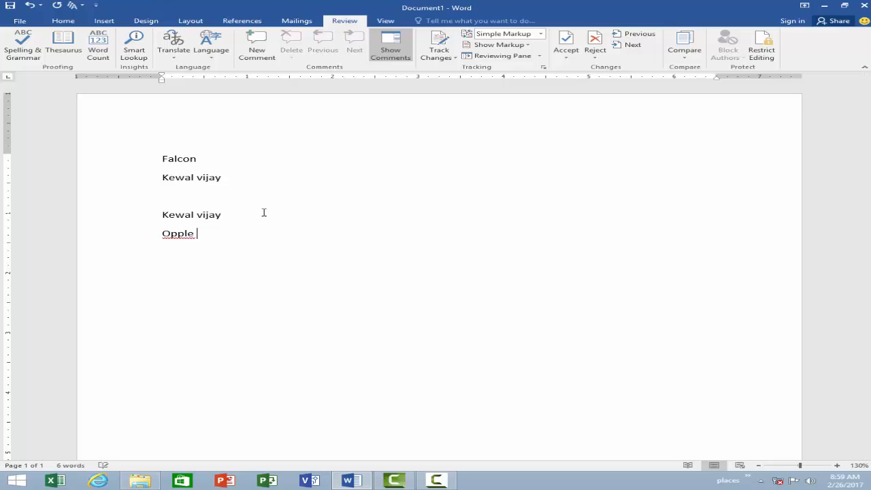
pyautogui.rightClick(177, 236)
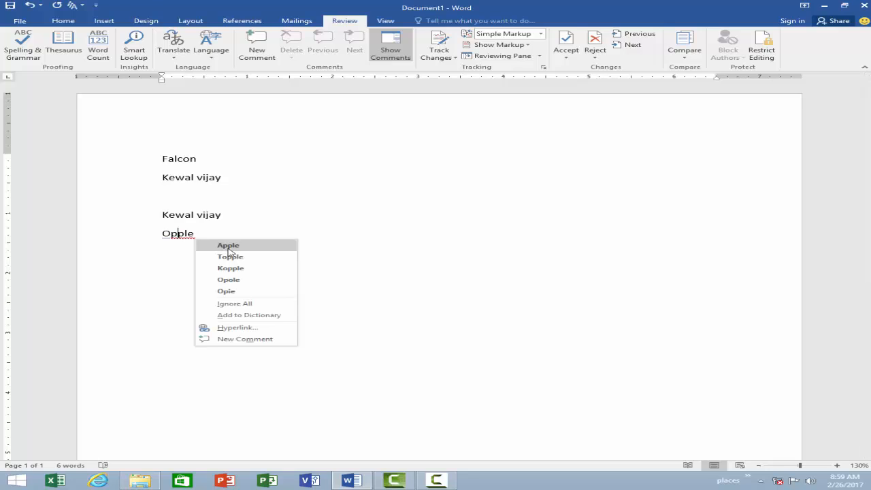
pyautogui.click(228, 246)
pyautogui.press('Return')
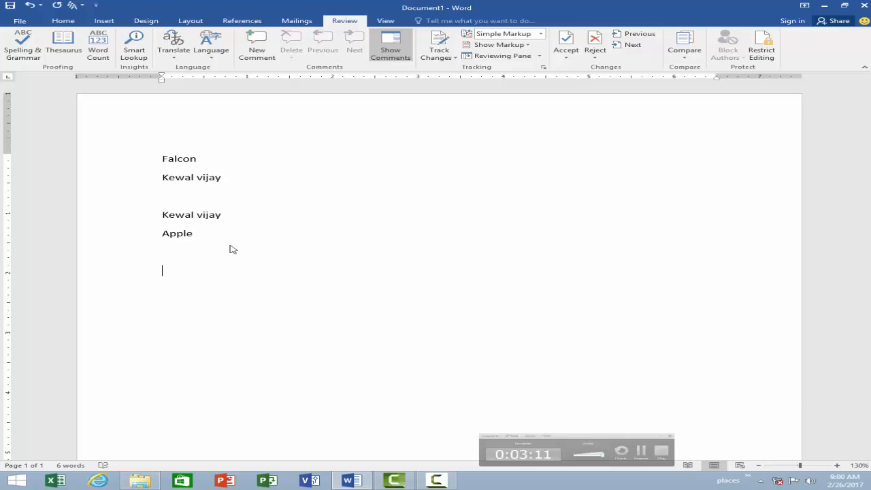
# Step: Type 'kashoor' below Apple and mark it Ignore All so it is no longer flagged
pyautogui.write('kashoor')
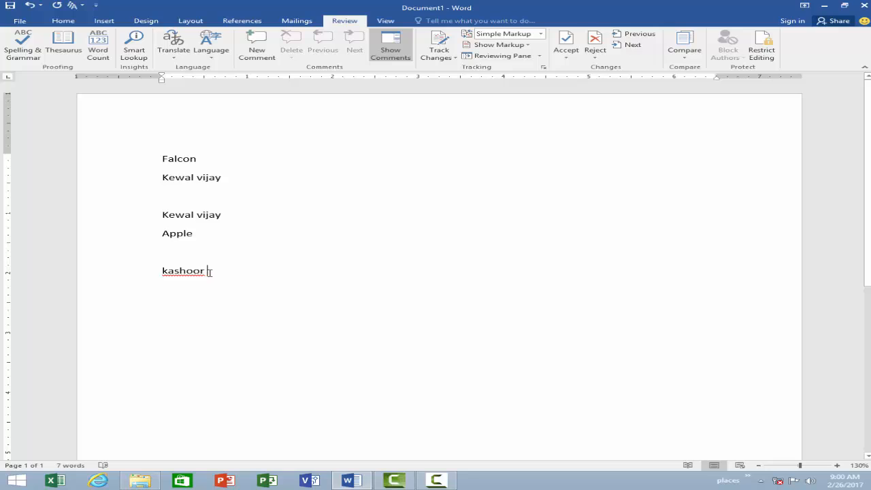
pyautogui.click(135, 270)
pyautogui.rightClick(181, 273)
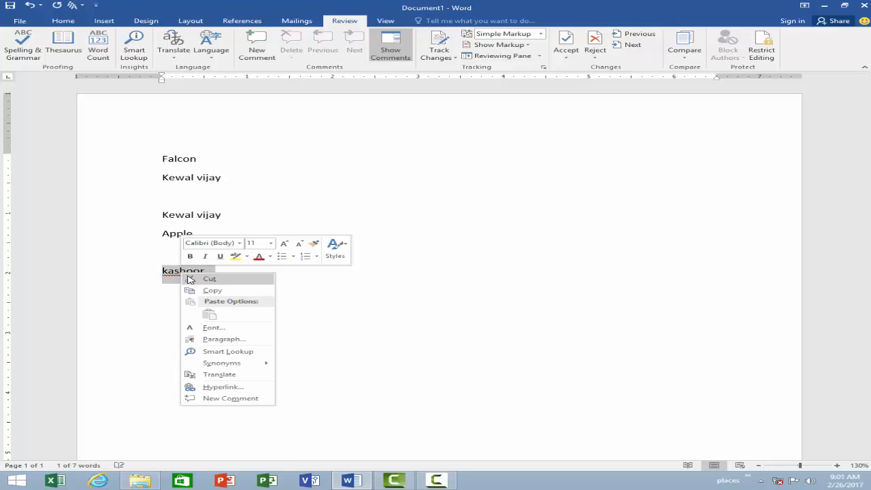
pyautogui.click(323, 356)
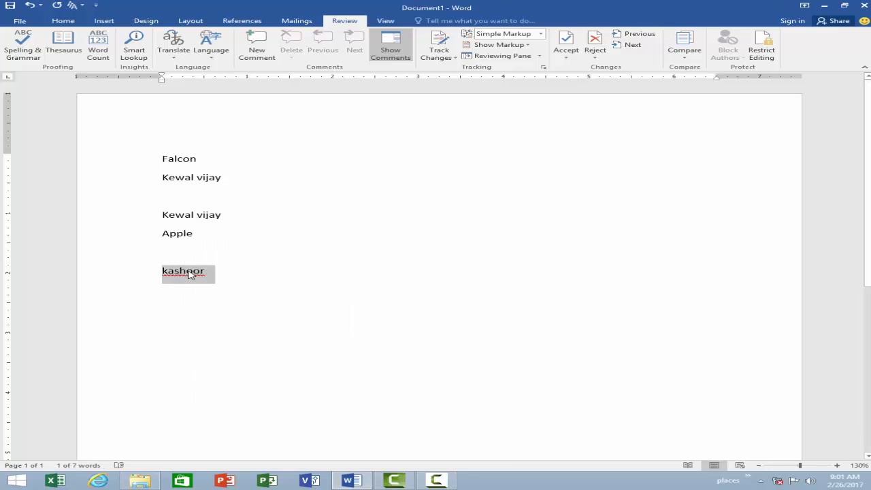
pyautogui.click(187, 271)
pyautogui.rightClick(187, 271)
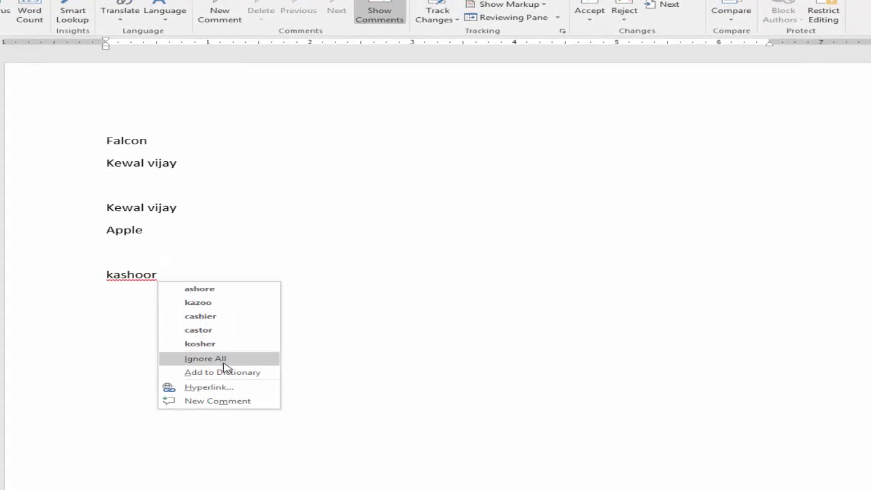
pyautogui.click(223, 362)
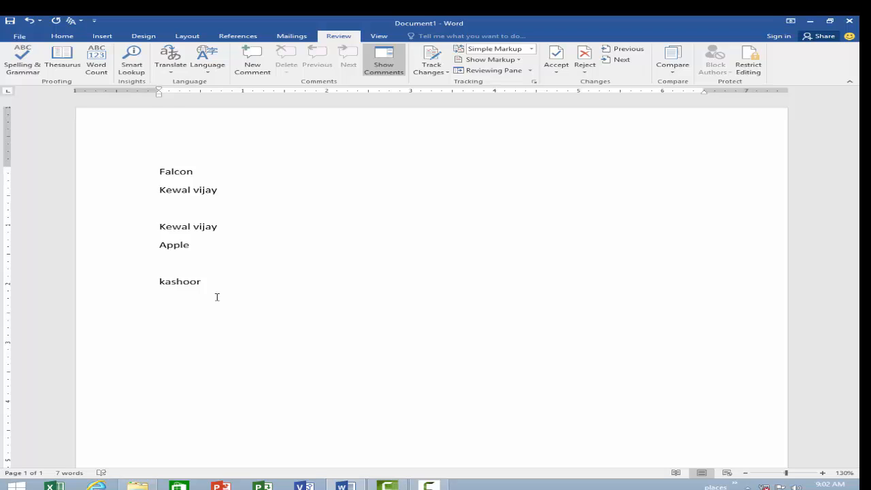
# Step: Type 'Falcon computer academy' and fix its doubled space with Spelling & Grammar
pyautogui.write('Falcon  computer academy')
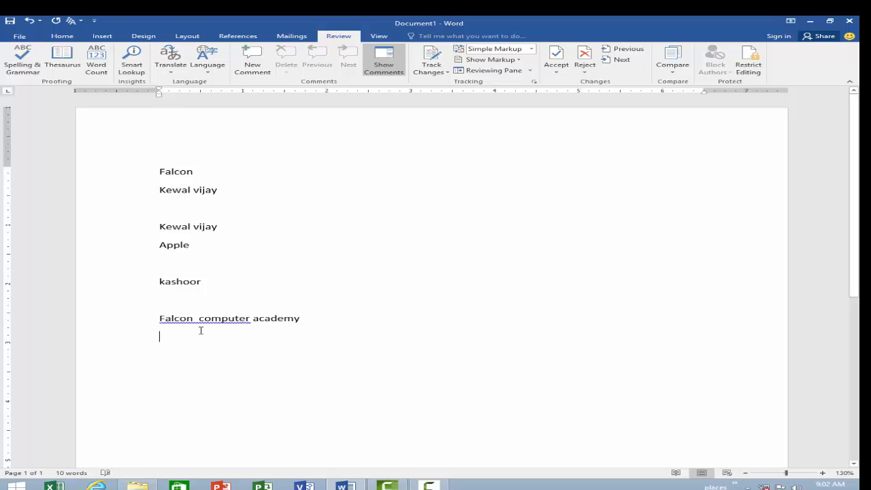
pyautogui.click(307, 318)
pyautogui.moveTo(163, 317); pyautogui.dragTo(241, 318)
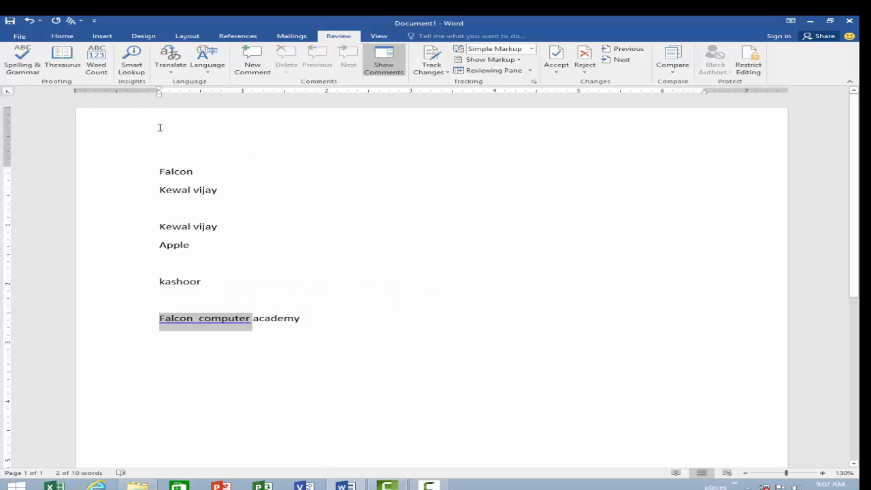
pyautogui.click(27, 65)
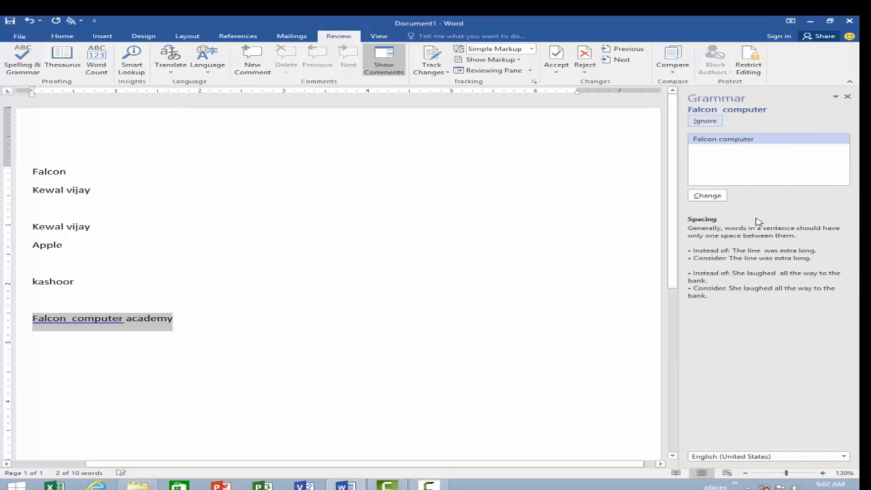
pyautogui.click(721, 137)
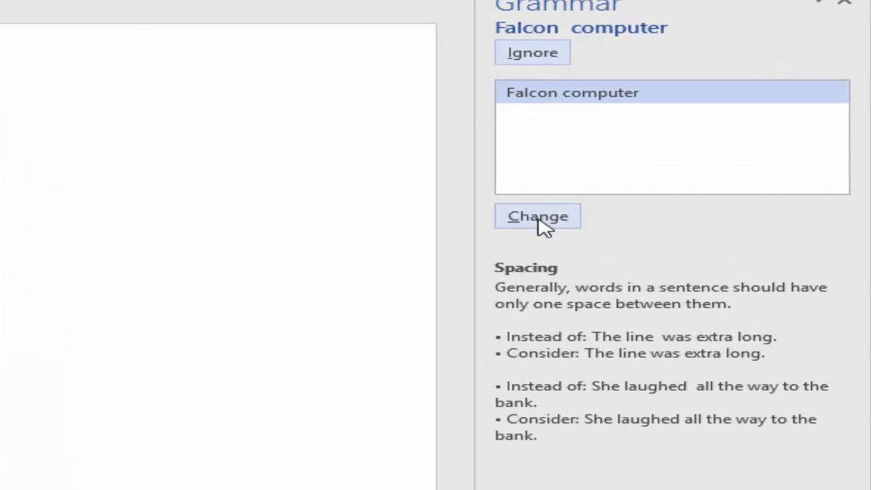
pyautogui.click(540, 216)
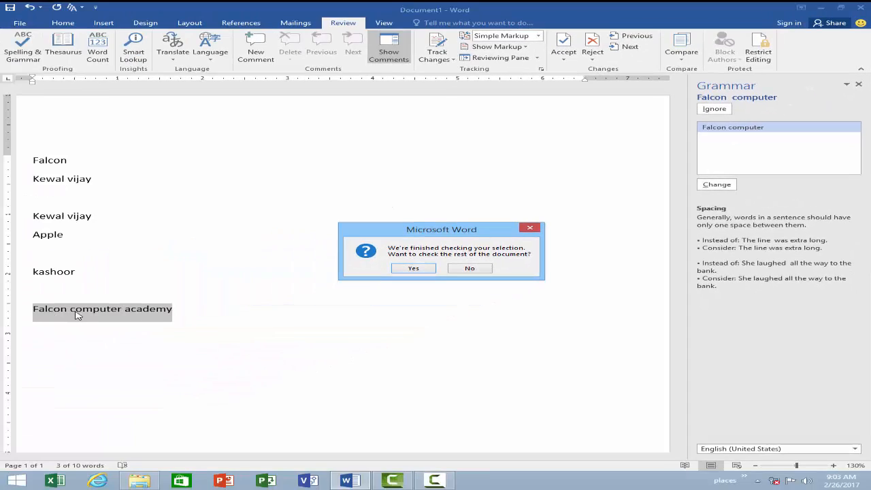
pyautogui.click(414, 268)
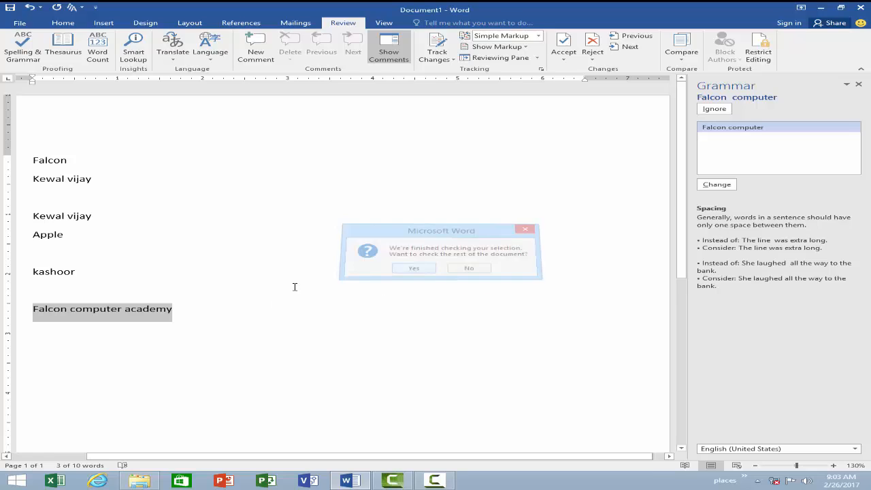
pyautogui.click(447, 272)
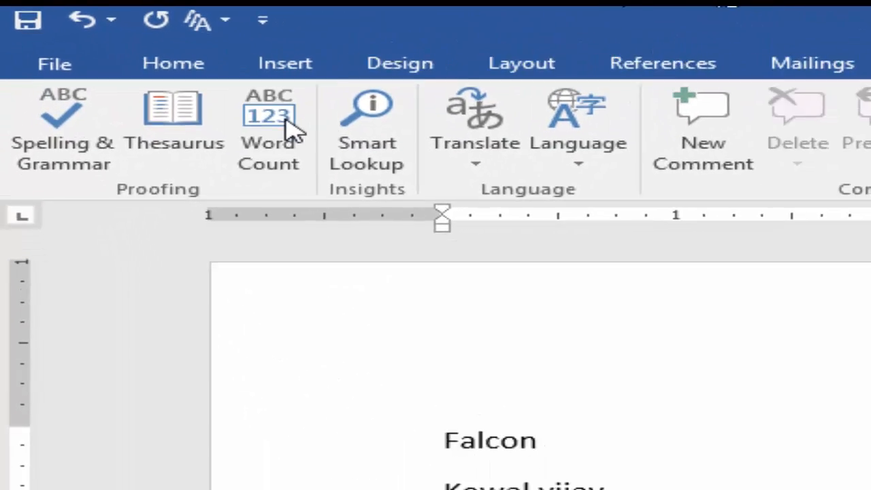
# Step: Show Word Count: 10 words, 68 characters with spaces, 6 paragraphs, and move the dialog aside
pyautogui.click(289, 126)
pyautogui.moveTo(642, 276); pyautogui.dragTo(559, 177)
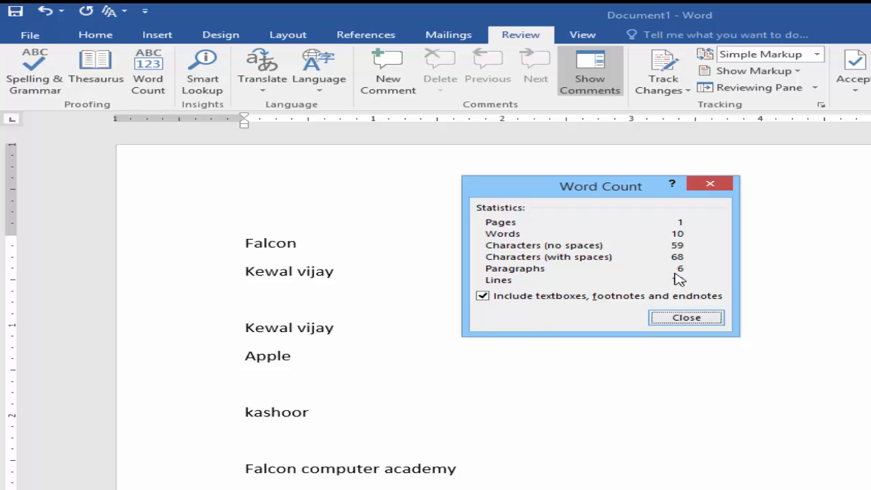
# Step: Close the statistics and attach the comment 'This is our academy name' to Falcon
pyautogui.click(685, 318)
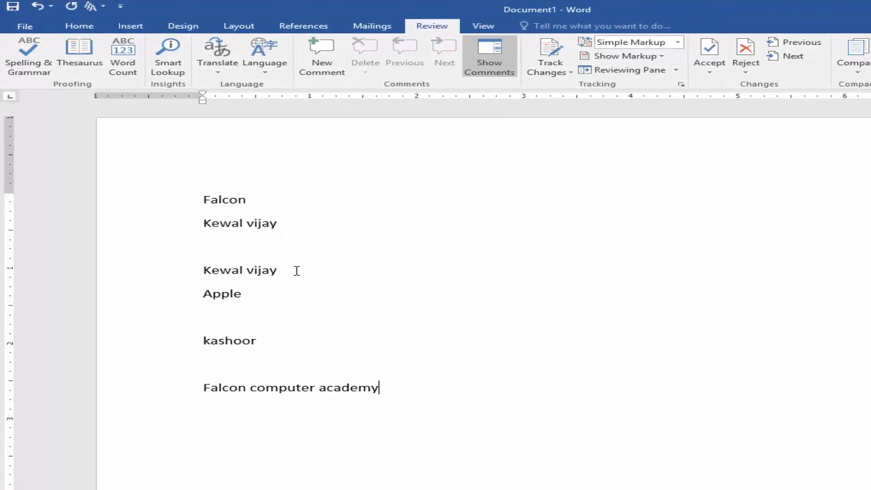
pyautogui.moveTo(233, 177); pyautogui.dragTo(161, 175)
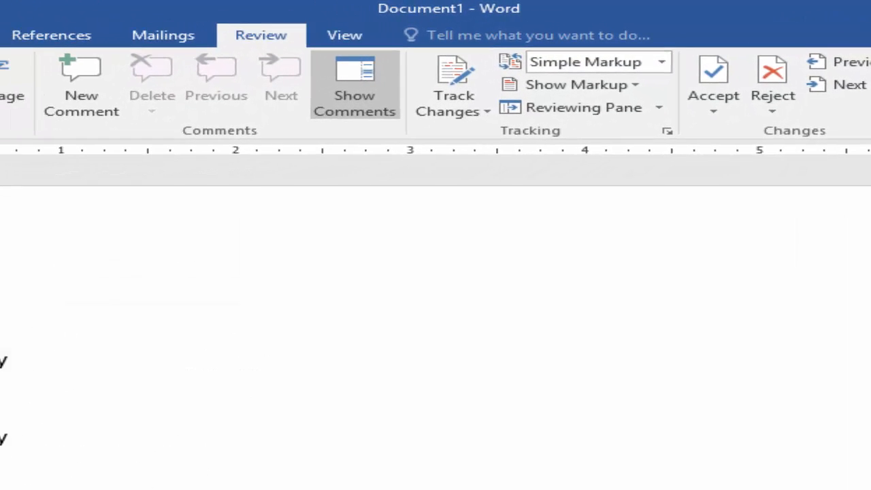
pyautogui.click(98, 111)
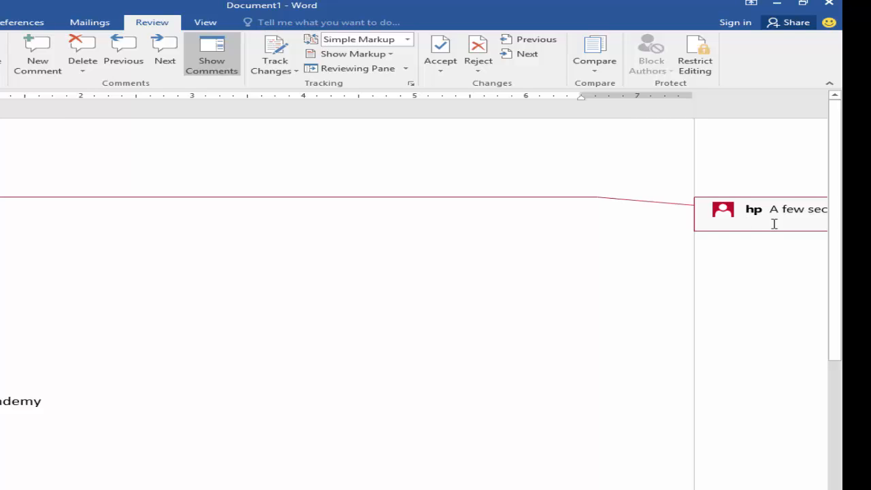
pyautogui.write('This is')
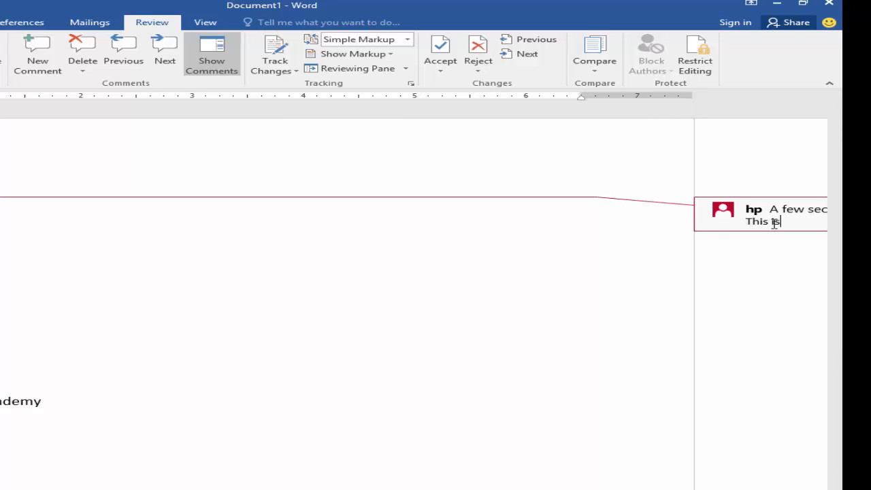
pyautogui.write(' our academy name')
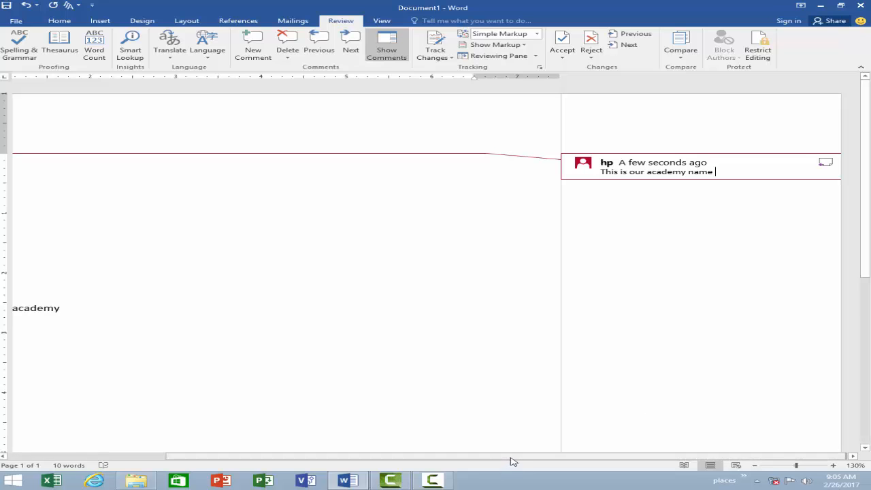
pyautogui.moveTo(513, 461); pyautogui.dragTo(349, 462)
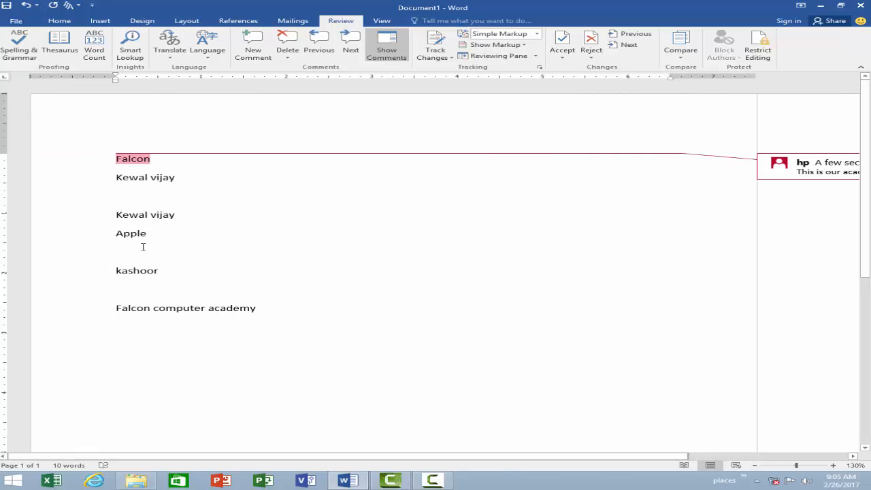
# Step: Add an empty comment on Apple and step between the Falcon and Apple comments
pyautogui.click(68, 233)
pyautogui.click(253, 52)
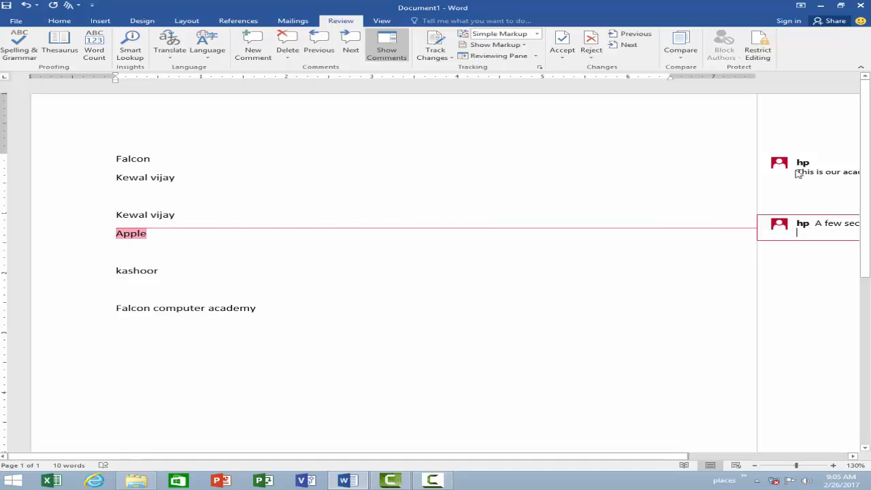
pyautogui.click(325, 45)
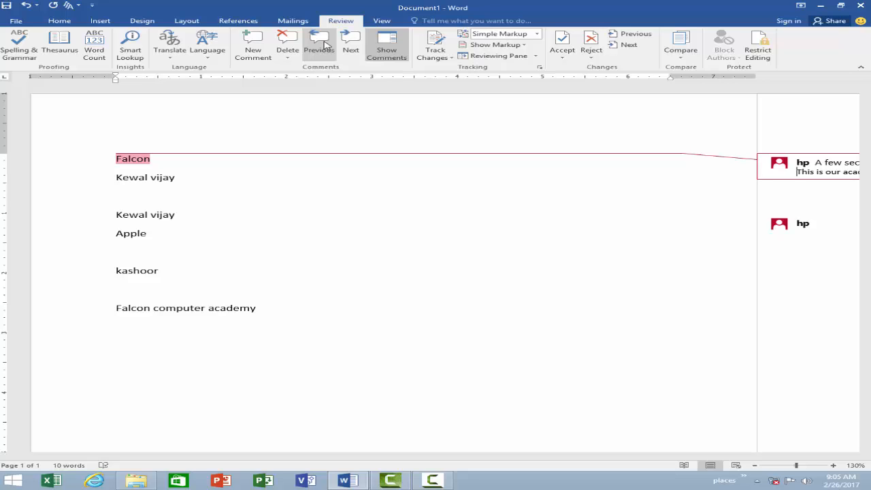
pyautogui.click(349, 48)
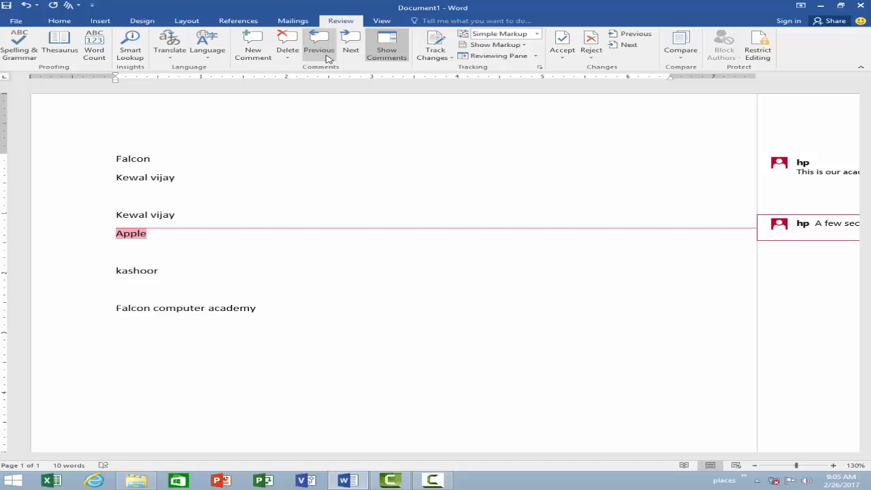
pyautogui.click(288, 51)
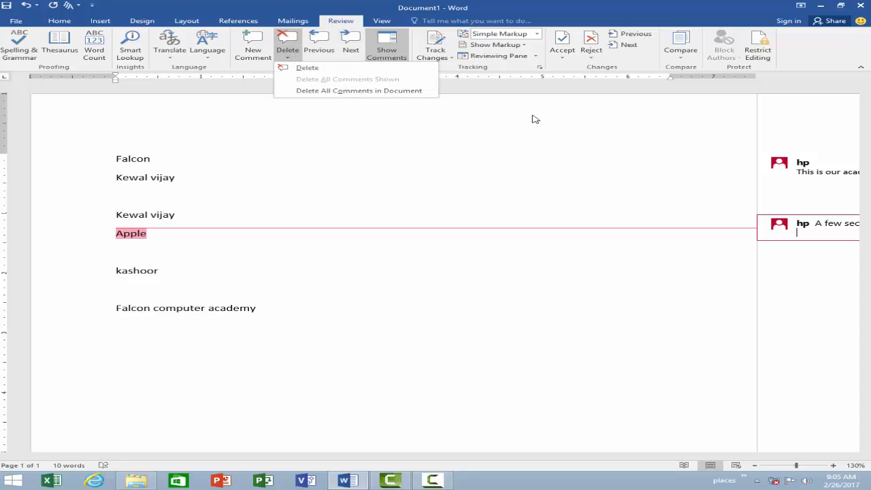
# Step: Delete the Apple comment, then the Falcon comment
pyautogui.click(320, 69)
pyautogui.click(779, 178)
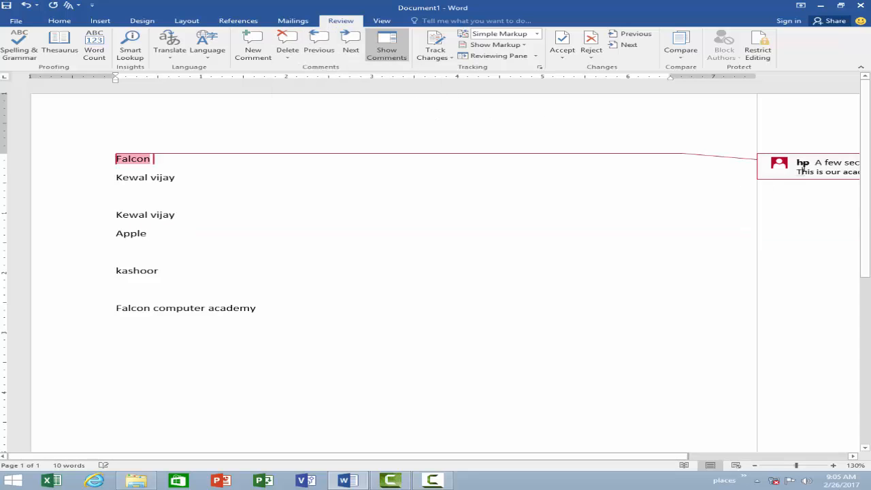
pyautogui.click(442, 73)
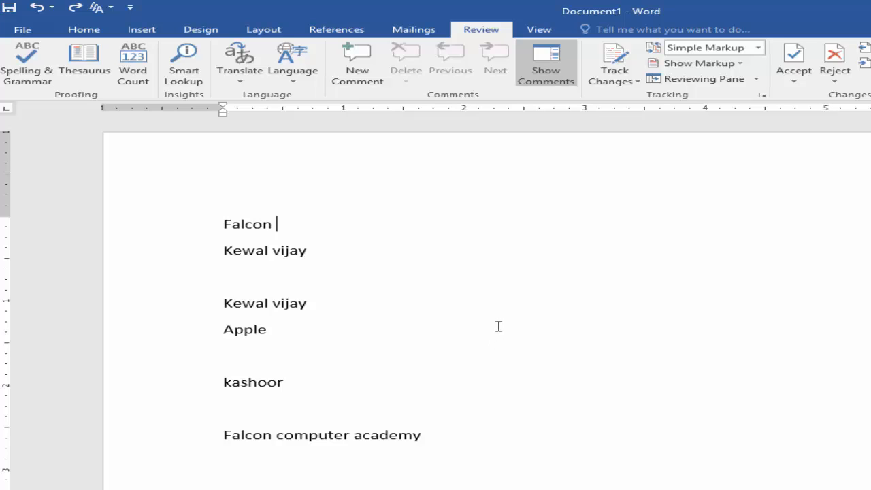
# Step: Turn on Track Changes and open the Display for Review markup choices
pyautogui.click(640, 85)
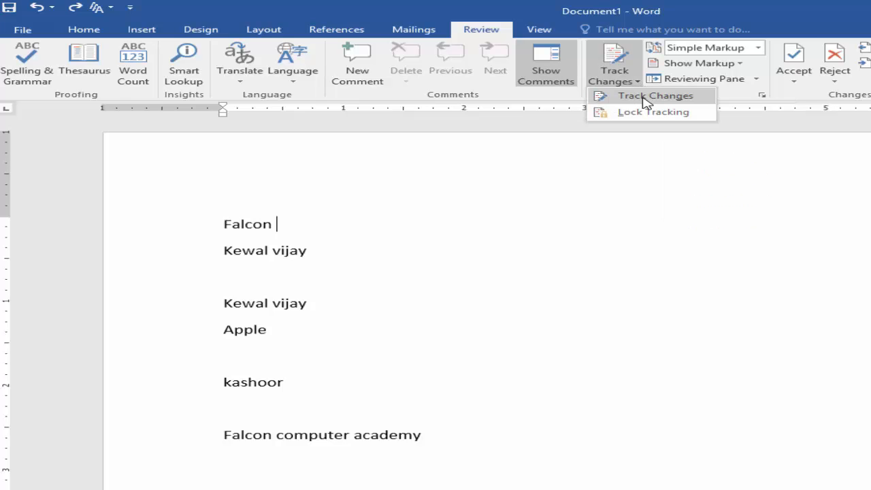
pyautogui.click(642, 96)
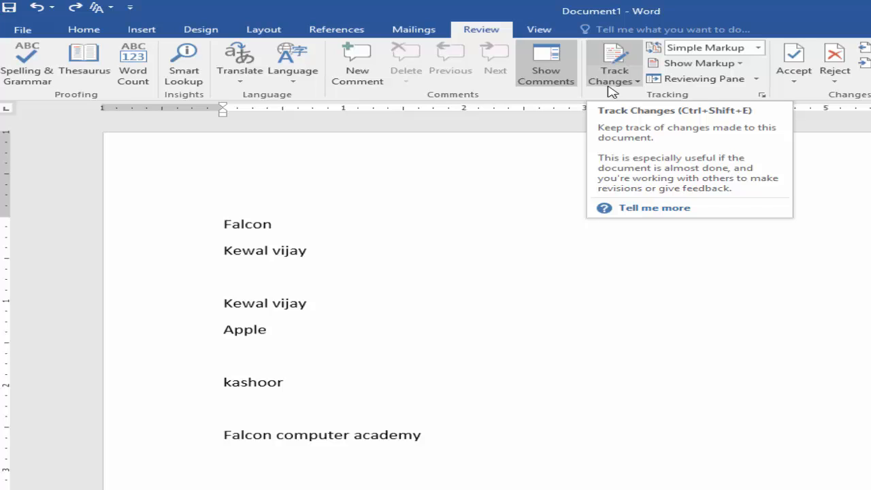
pyautogui.click(757, 48)
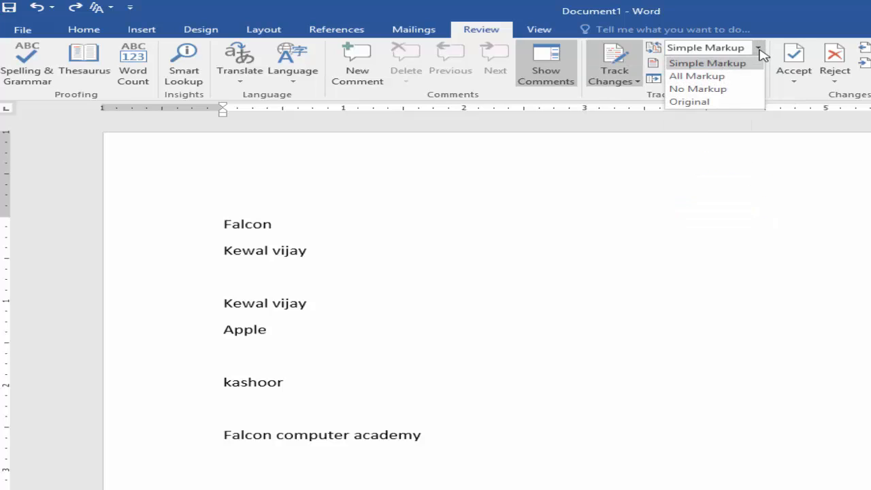
# Step: Switch the review display to No Markup and replace the second-line name with a new name
pyautogui.click(732, 93)
pyautogui.click(333, 249)
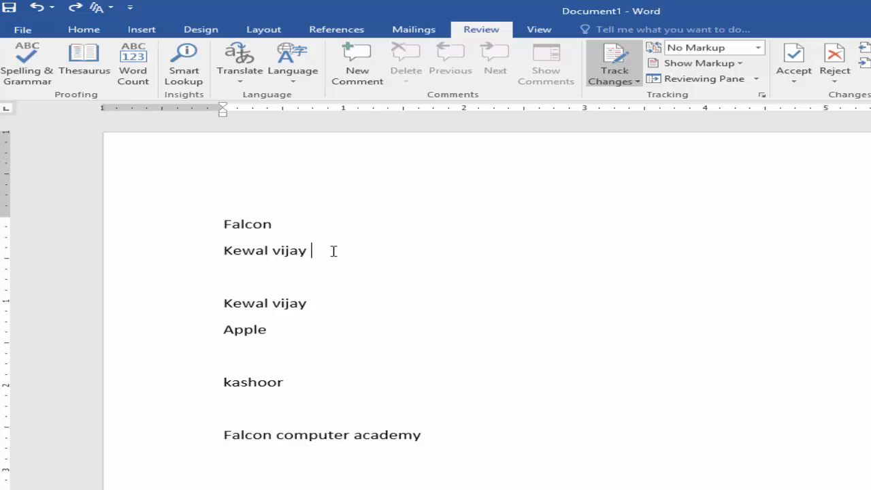
pyautogui.press('BackSpace')
pyautogui.press('BackSpace')
pyautogui.press('BackSpace')
pyautogui.press('BackSpace')
pyautogui.press('BackSpace')
pyautogui.press('BackSpace')
pyautogui.press('BackSpace')
pyautogui.press('BackSpace')
pyautogui.press('BackSpace')
pyautogui.press('BackSpace')
pyautogui.press('BackSpace')
pyautogui.press('BackSpace')
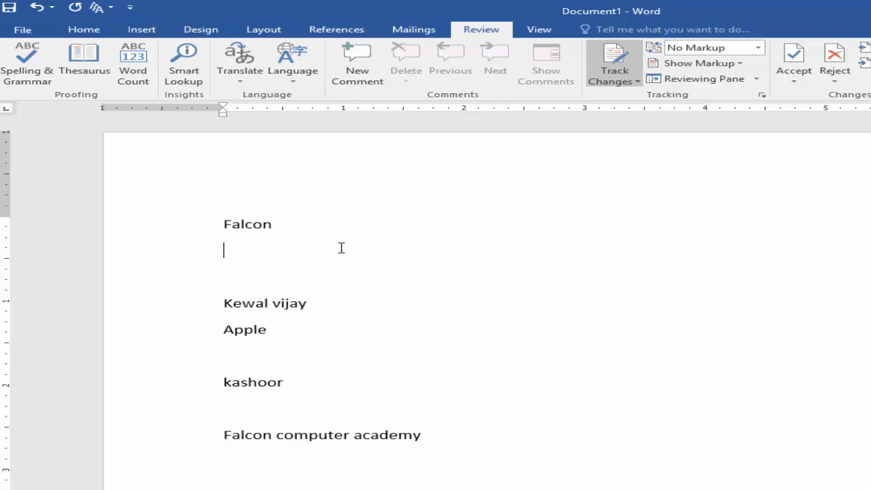
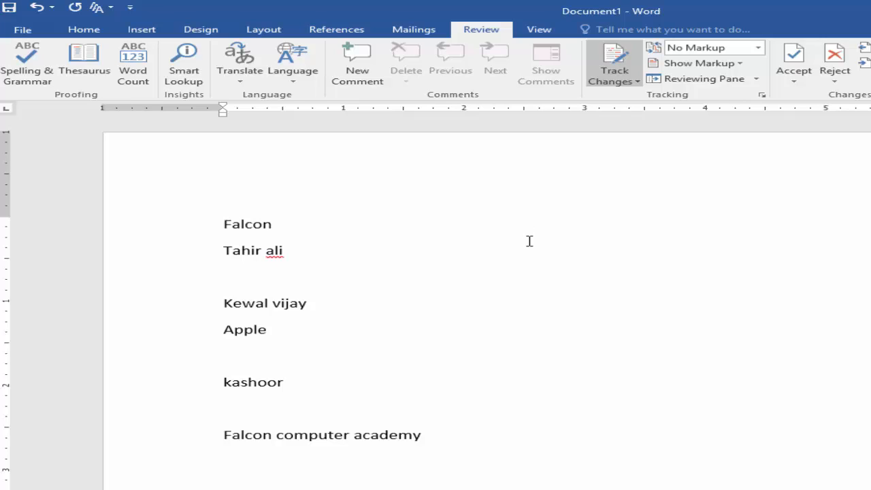
pyautogui.click(757, 48)
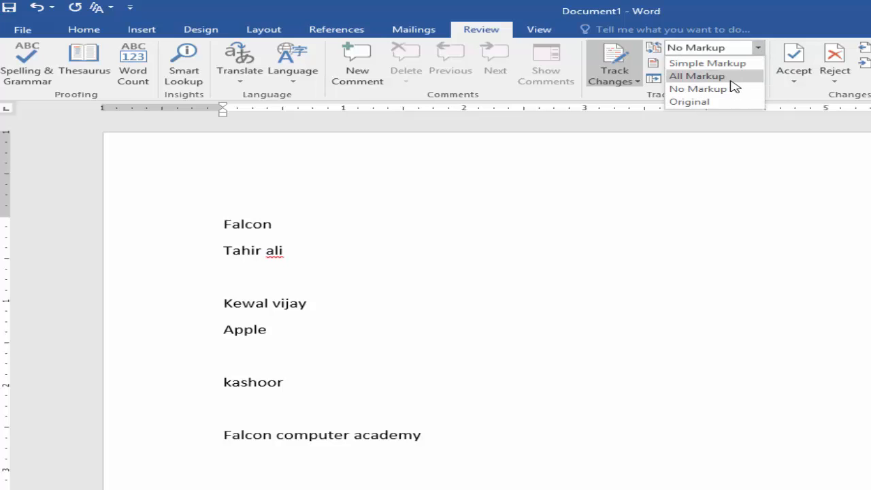
# Step: Show All Markup and inspect the inserted and struck-through names on line two
pyautogui.click(731, 80)
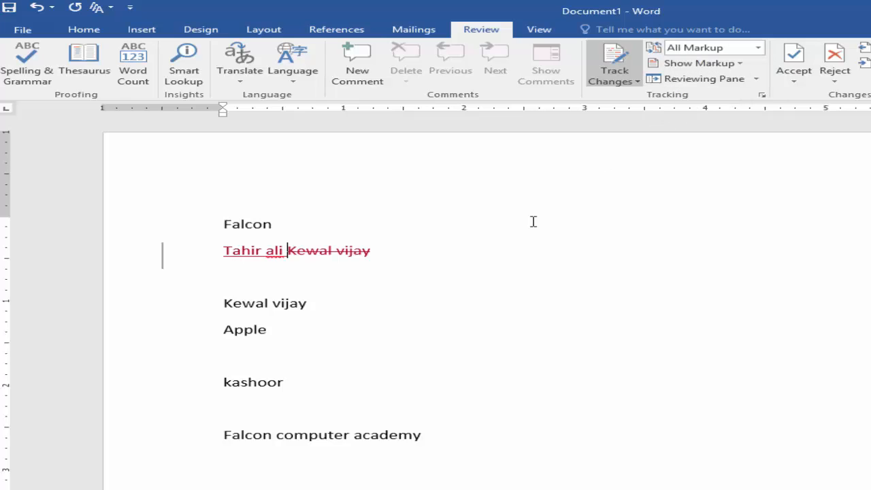
pyautogui.click(287, 250)
pyautogui.moveTo(373, 259)
pyautogui.moveTo(338, 253)
pyautogui.moveTo(253, 254)
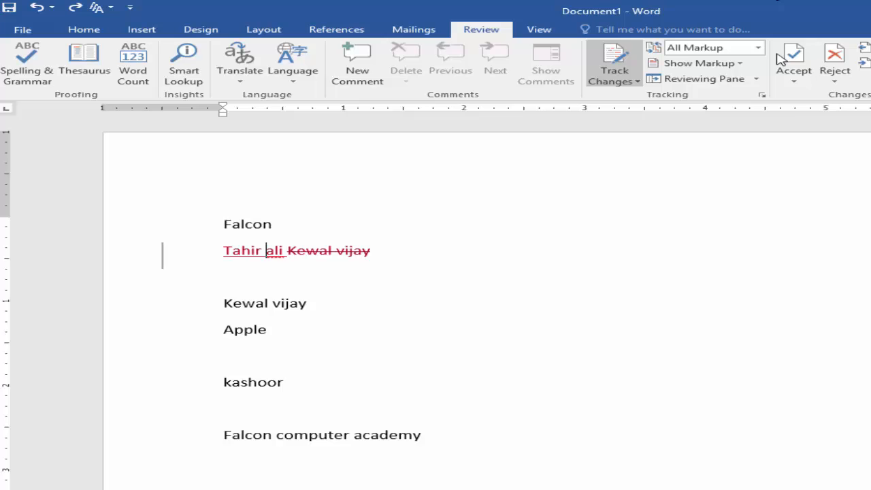
# Step: Reject both tracked changes on line two: the inserted name and the deleted original
pyautogui.click(833, 83)
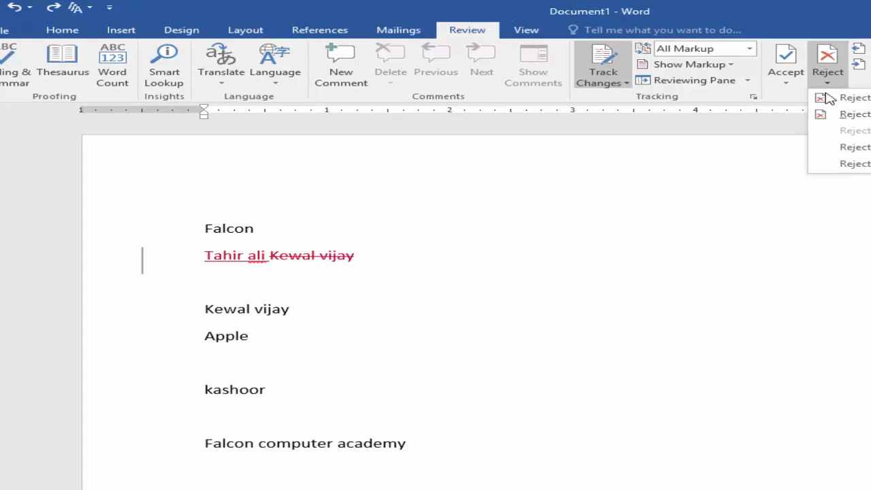
pyautogui.click(853, 113)
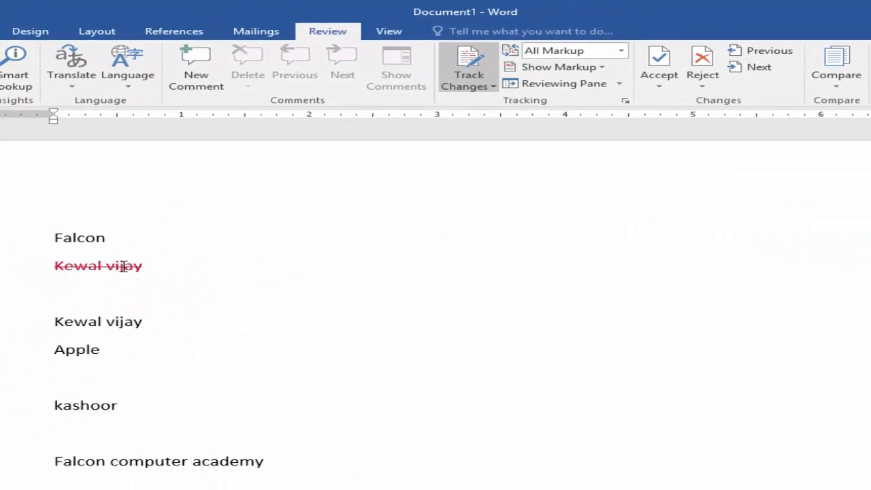
pyautogui.click(663, 112)
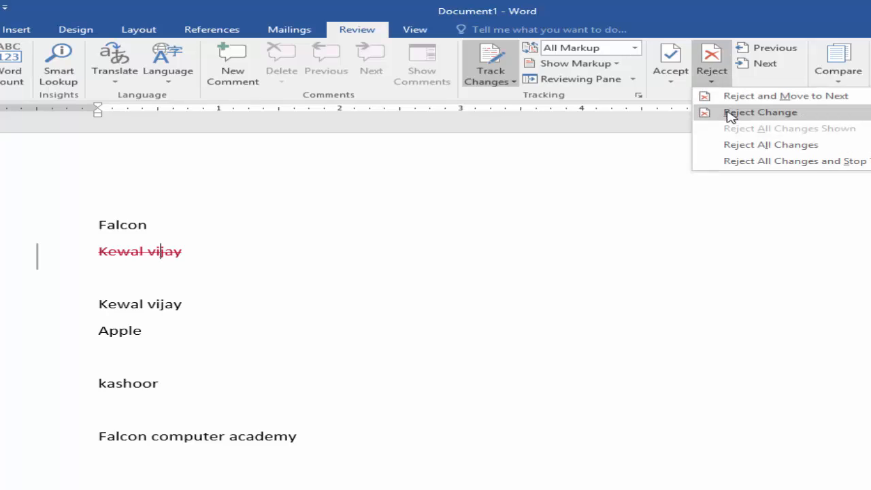
pyautogui.click(730, 113)
pyautogui.click(232, 257)
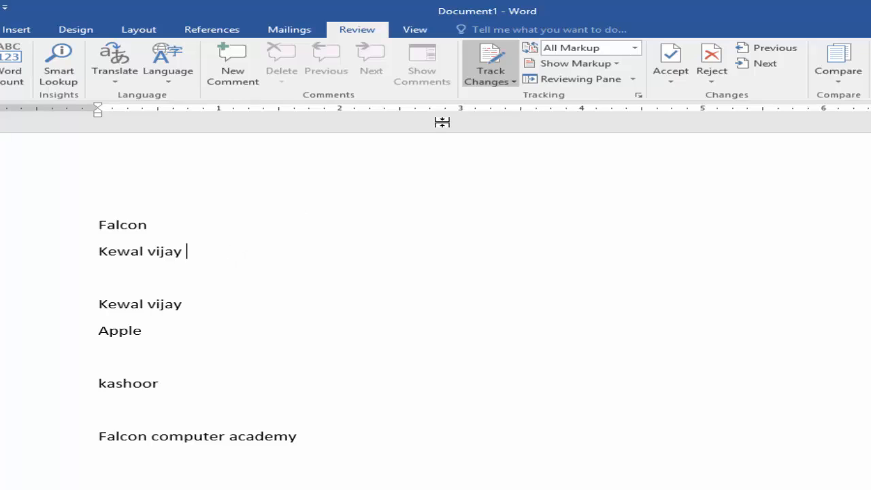
pyautogui.click(512, 83)
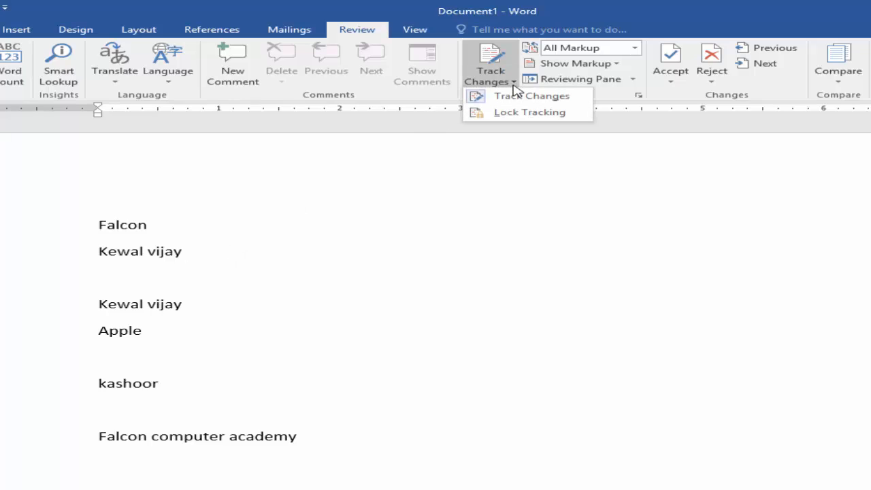
pyautogui.click(515, 96)
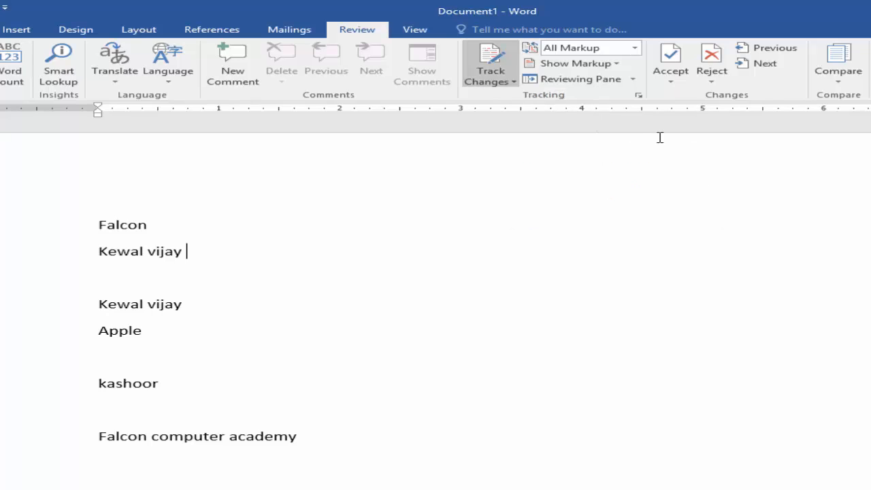
pyautogui.click(513, 83)
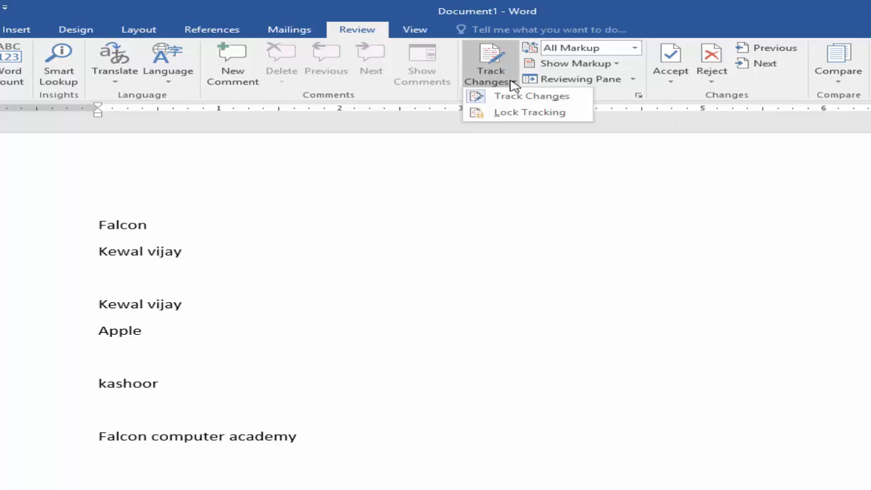
pyautogui.click(522, 98)
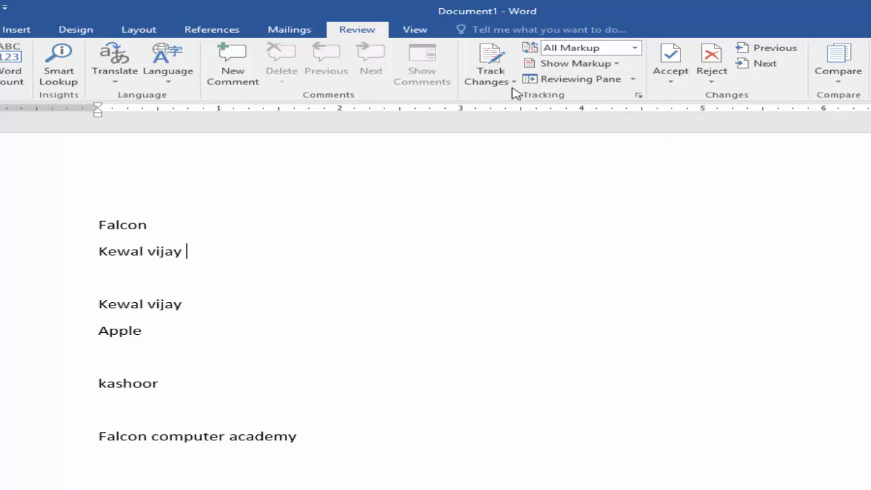
pyautogui.click(514, 83)
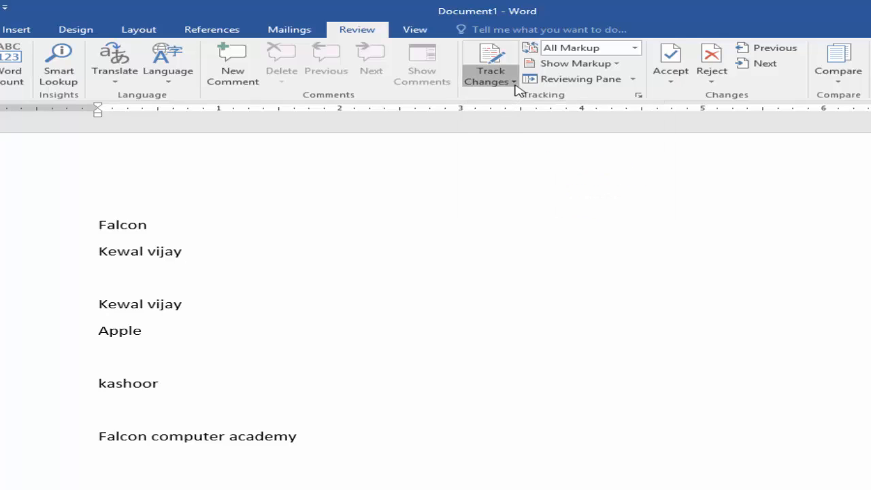
pyautogui.click(521, 99)
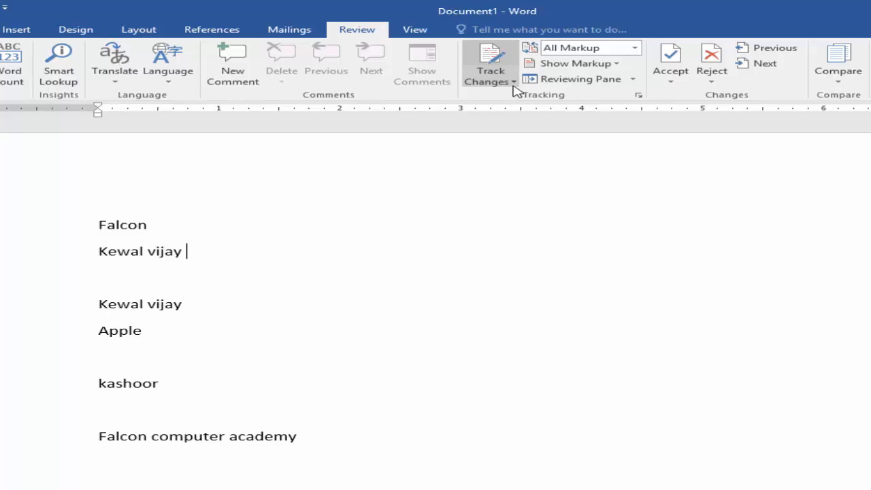
pyautogui.click(514, 83)
pyautogui.click(519, 103)
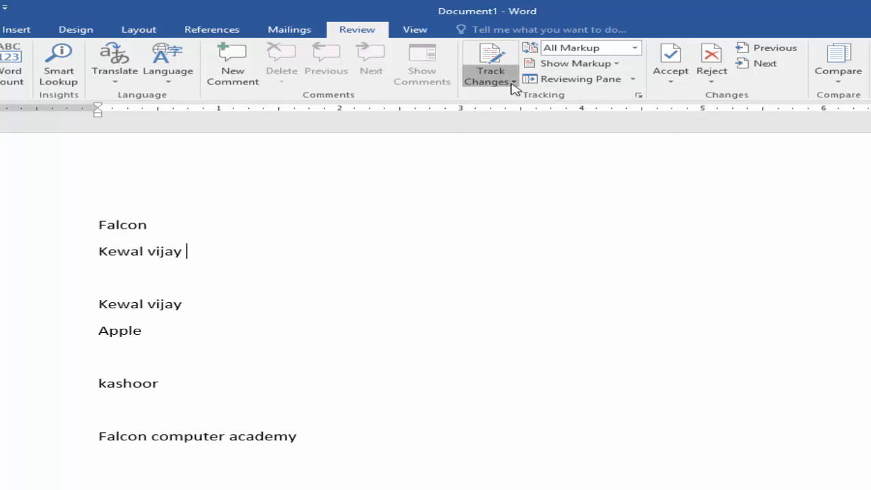
pyautogui.click(513, 85)
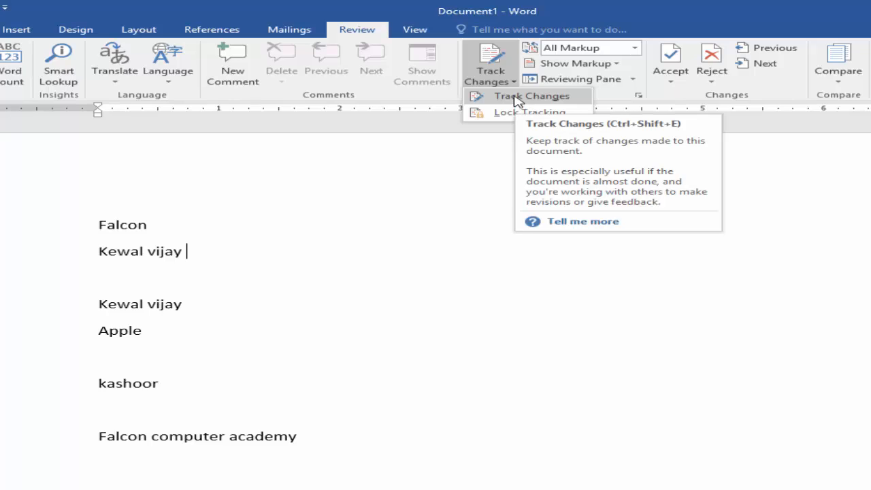
pyautogui.click(512, 86)
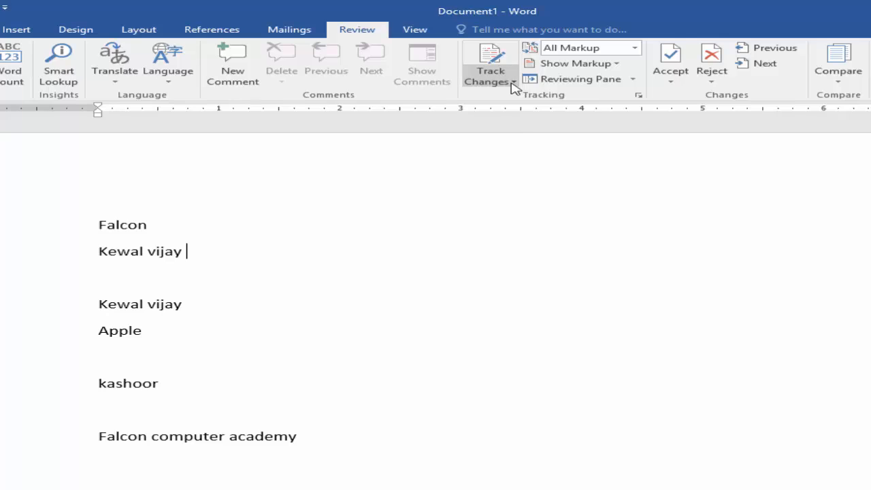
pyautogui.click(514, 85)
pyautogui.click(521, 96)
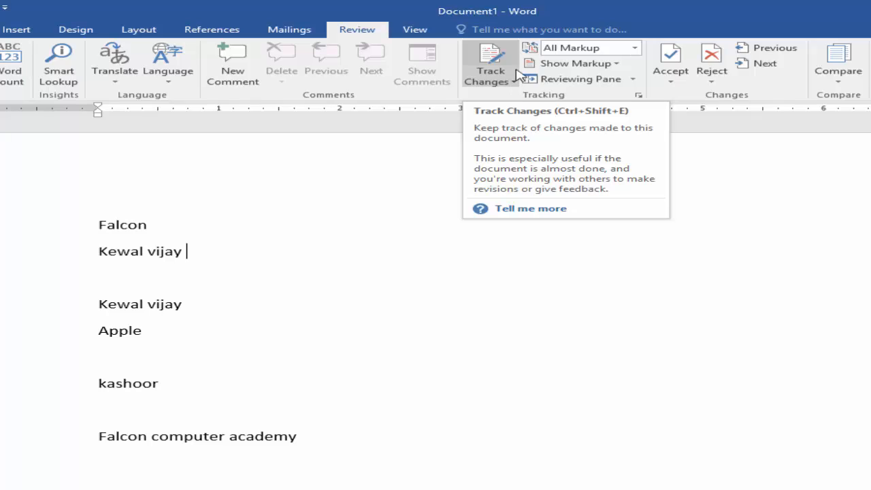
# Step: Lock Track Changes with a password
pyautogui.click(509, 82)
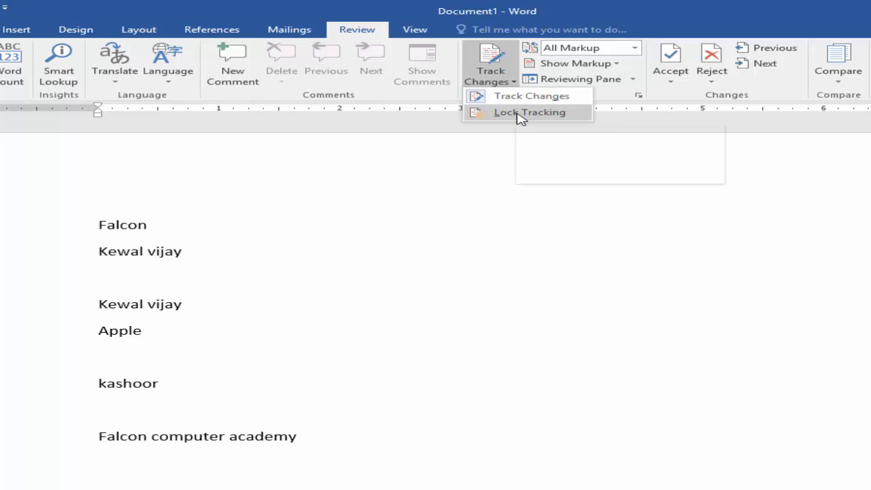
pyautogui.click(522, 113)
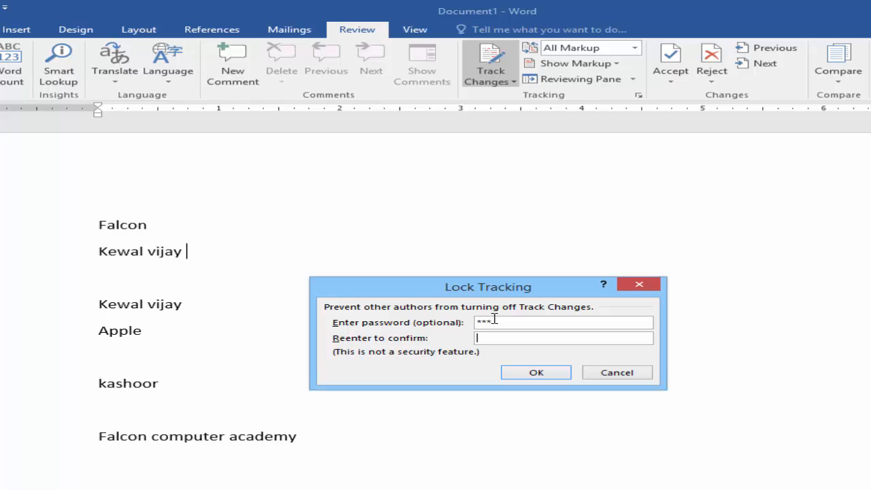
pyautogui.click(513, 374)
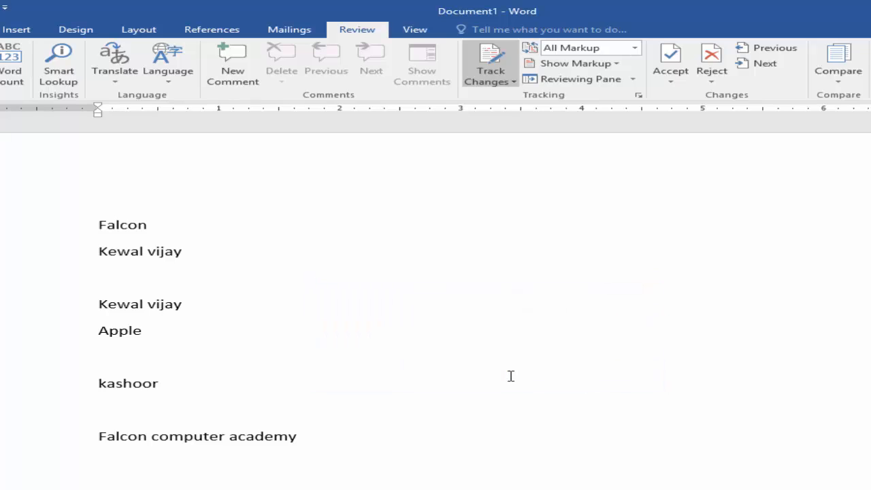
# Step: Unlock change tracking by entering the tracking password
pyautogui.click(507, 81)
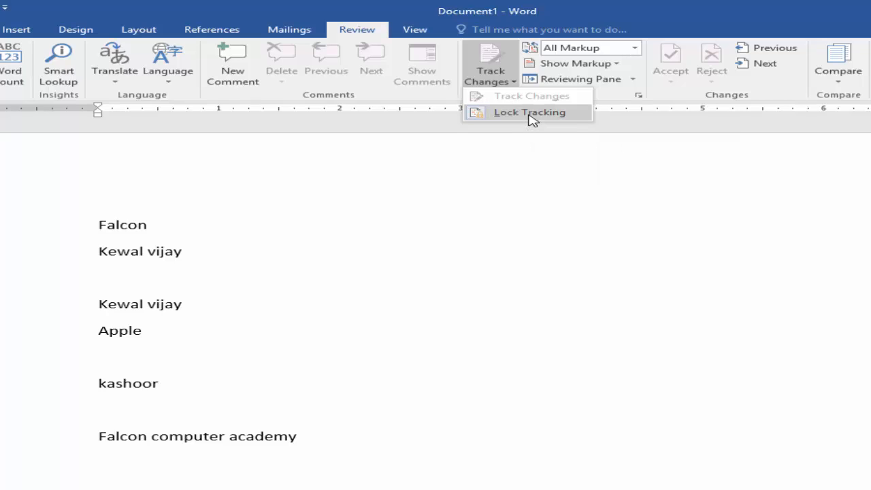
pyautogui.click(530, 113)
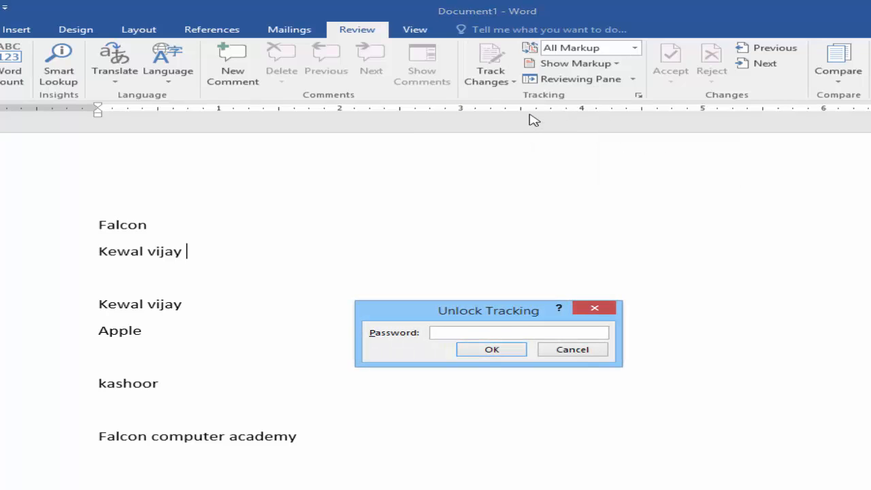
pyautogui.press('Return')
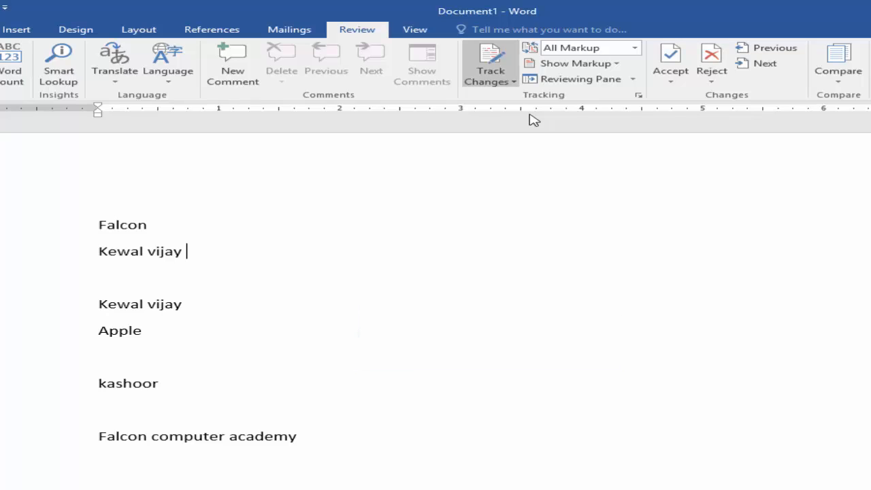
pyautogui.click(511, 82)
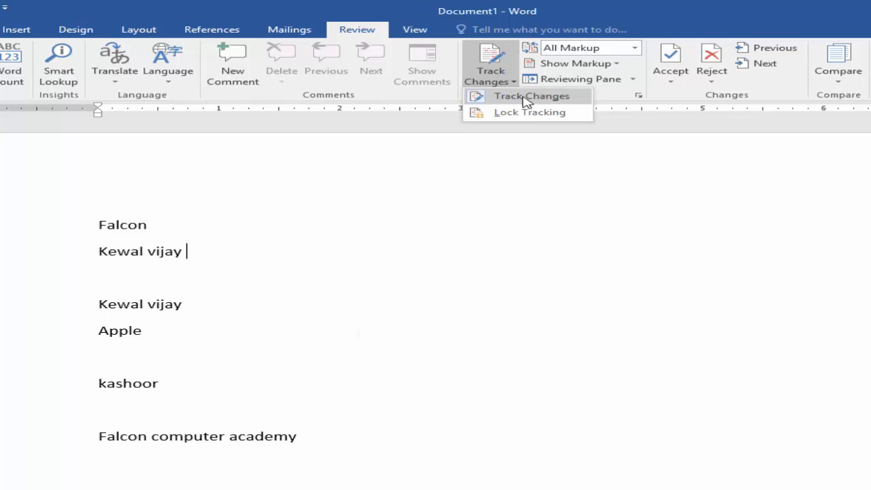
pyautogui.click(536, 332)
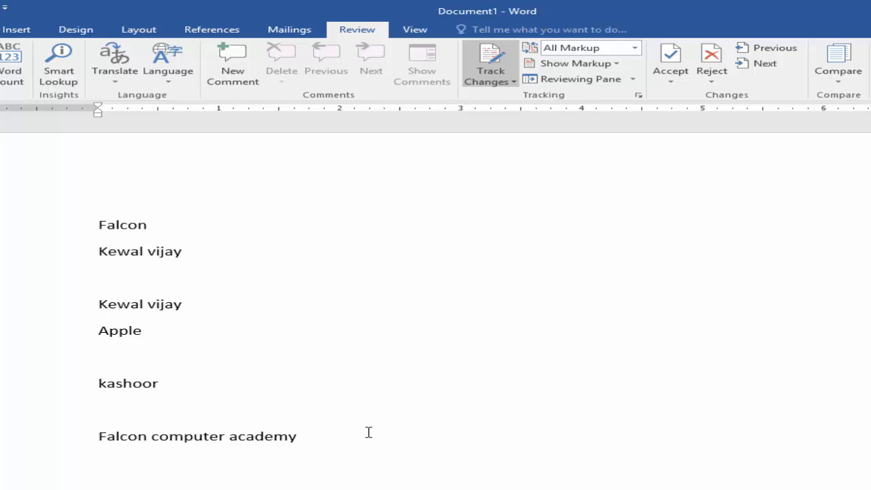
pyautogui.click(515, 82)
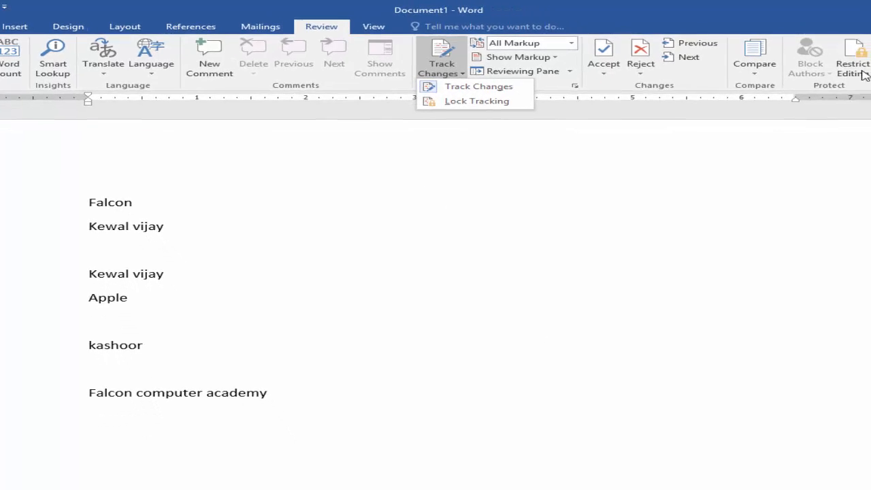
# Step: In Restrict Editing, allow only Tracked changes as the editing type
pyautogui.click(861, 72)
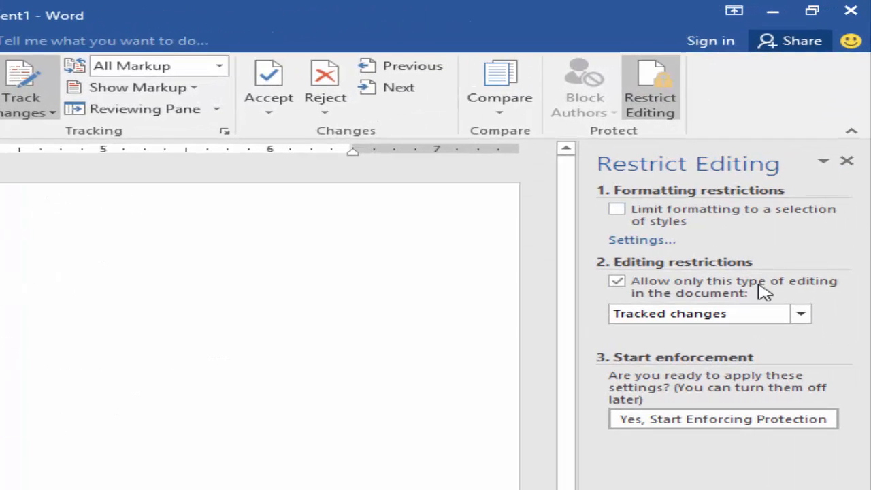
pyautogui.click(623, 286)
pyautogui.click(624, 287)
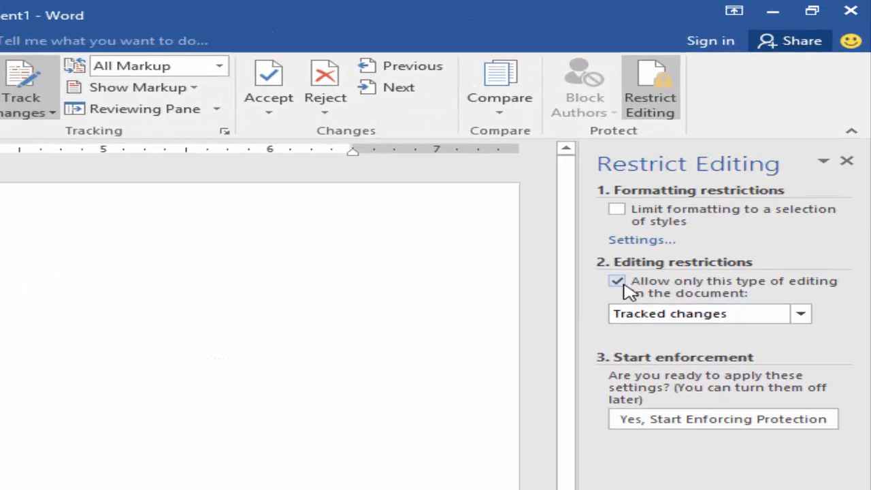
pyautogui.click(800, 313)
pyautogui.click(733, 332)
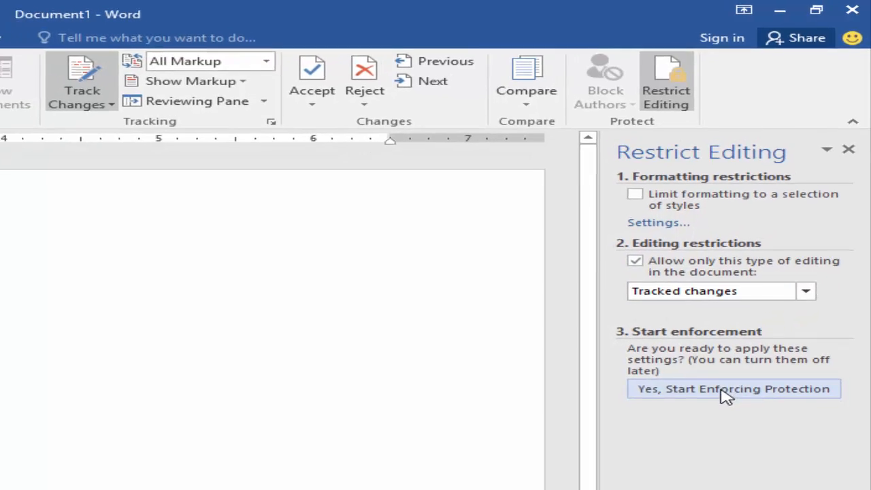
# Step: Start enforcing the tracked-changes restriction, then cancel it
pyautogui.click(725, 390)
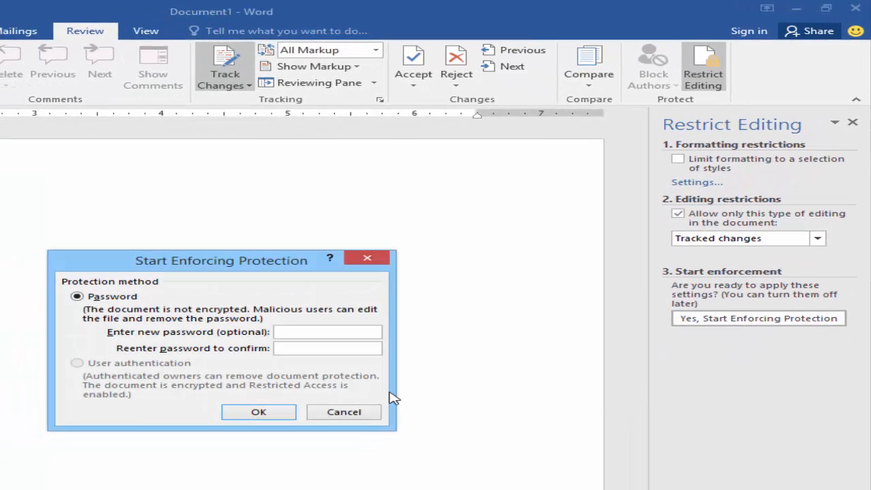
pyautogui.click(338, 412)
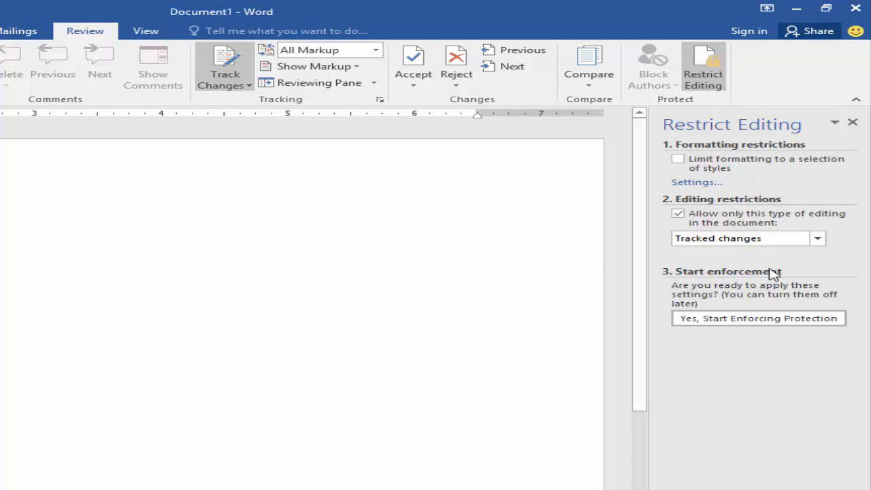
pyautogui.click(818, 239)
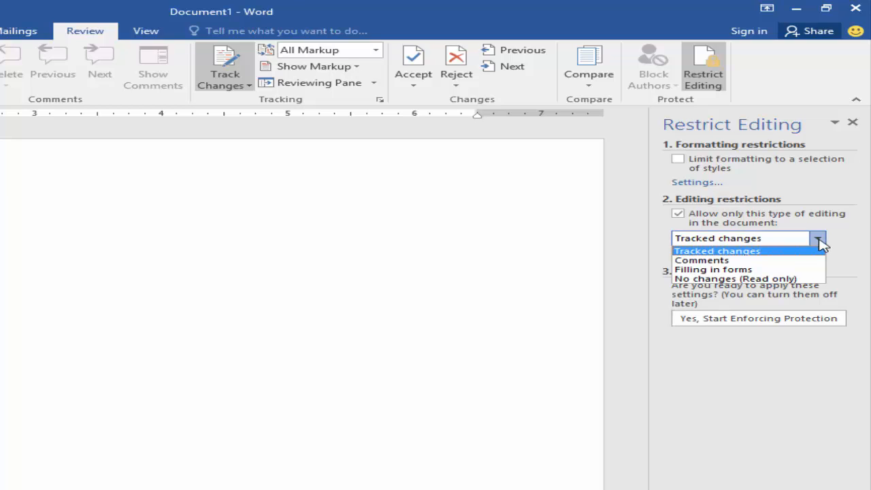
# Step: Set editing to 'No changes (Read only)' and enforce protection with a password
pyautogui.click(792, 279)
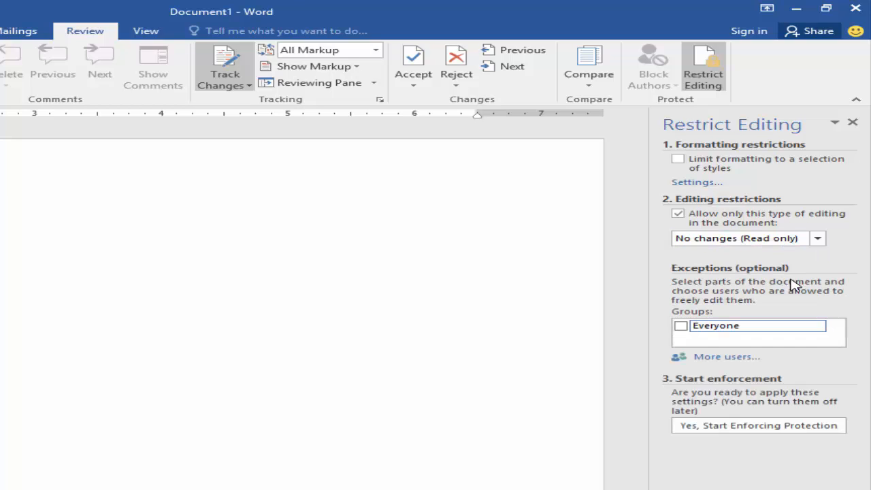
pyautogui.click(756, 427)
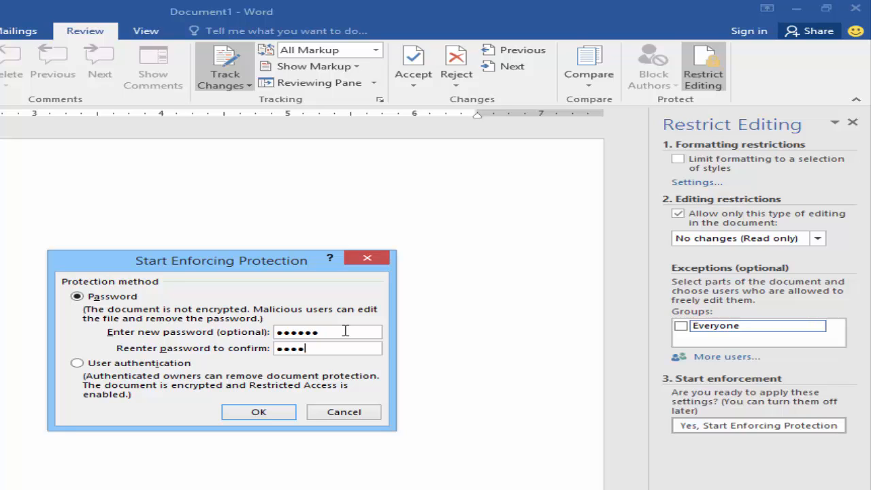
pyautogui.click(259, 413)
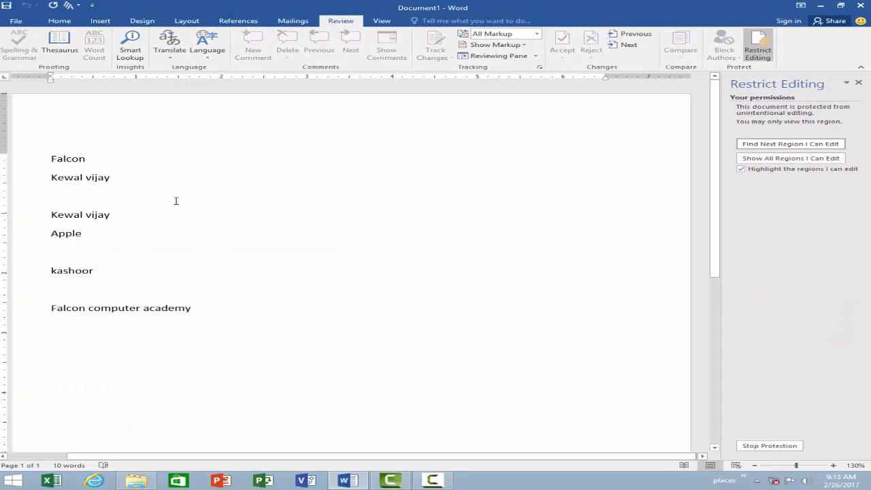
pyautogui.moveTo(195, 309); pyautogui.dragTo(3, 169)
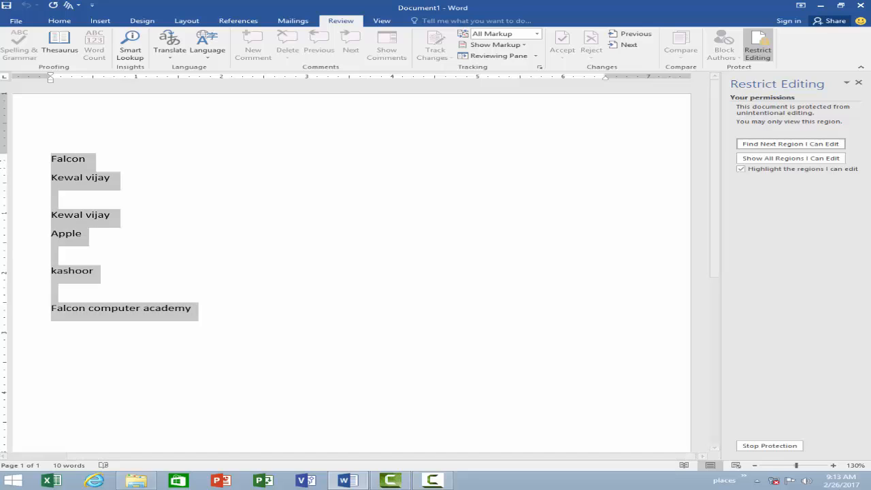
pyautogui.rightClick(86, 181)
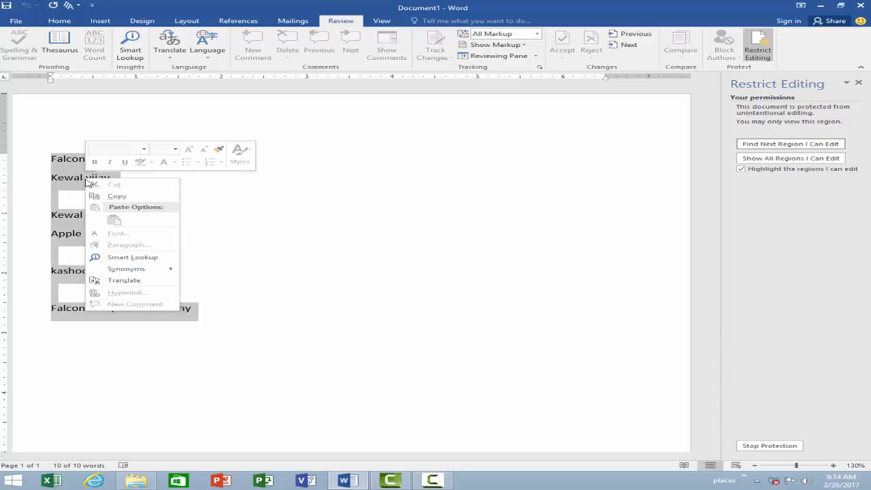
pyautogui.click(228, 300)
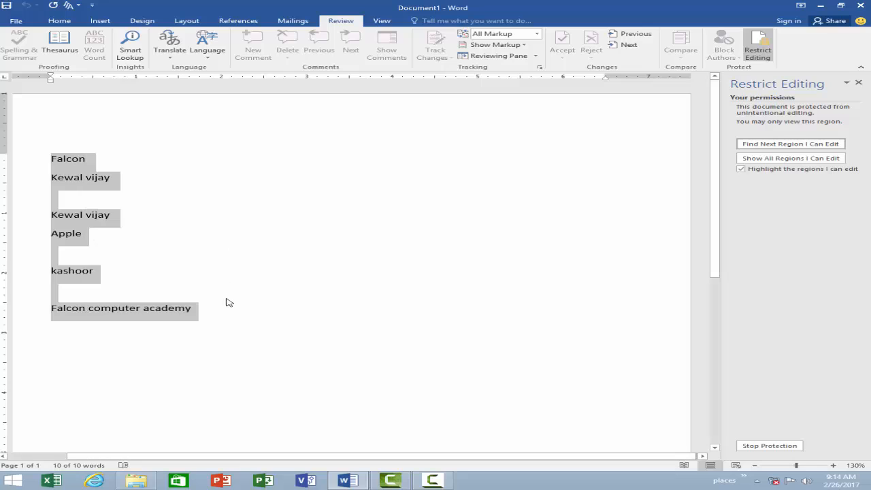
pyautogui.click(227, 300)
pyautogui.moveTo(184, 310); pyautogui.dragTo(41, 163)
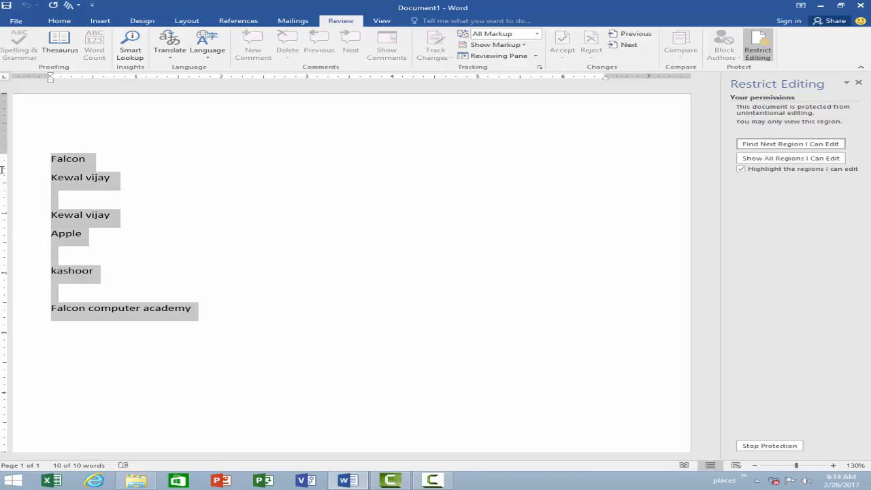
pyautogui.press('Delete')
pyautogui.press('Delete')
pyautogui.click(229, 310)
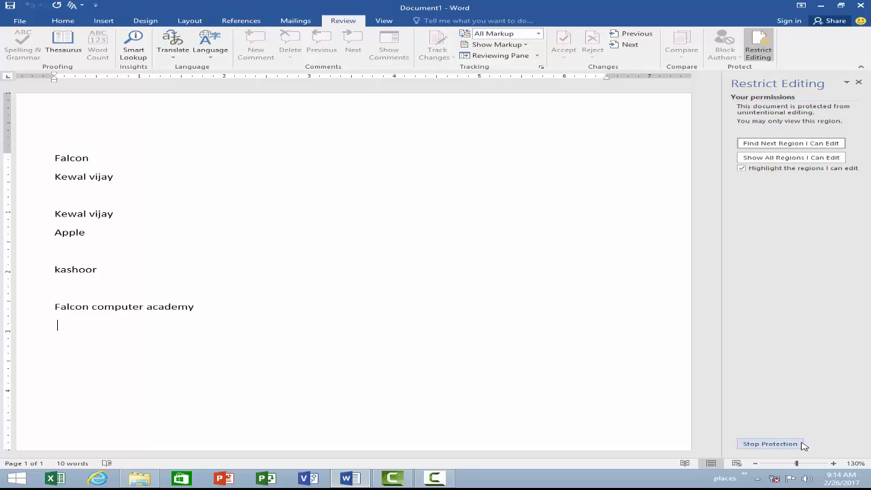
# Step: Stop document protection using the unprotect password
pyautogui.click(794, 447)
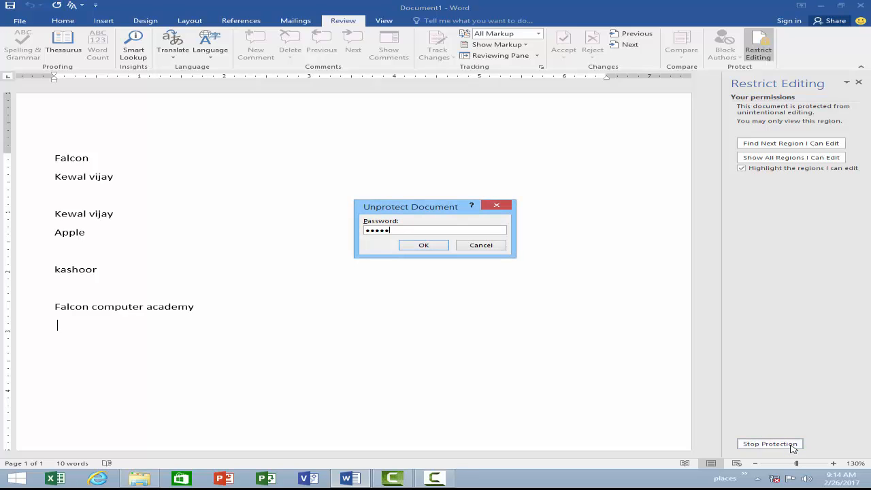
pyautogui.press('Return')
pyautogui.write('123')
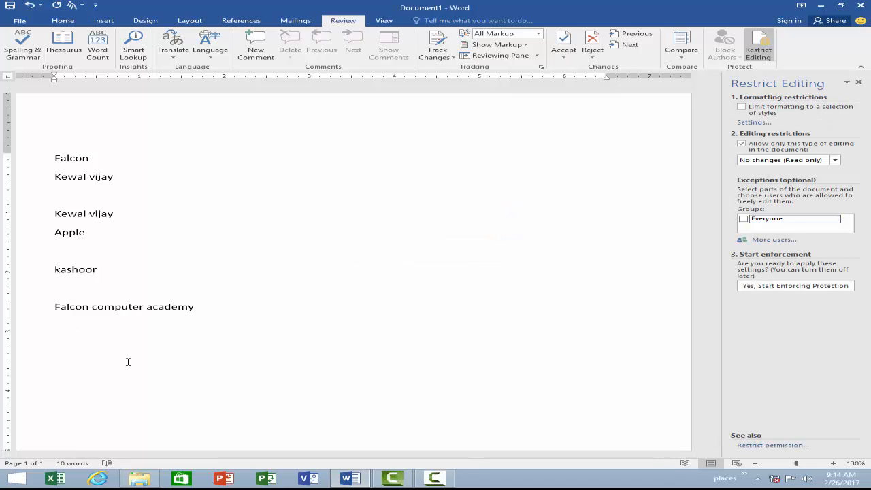
# Step: Select all the text, delete it, and undo to confirm editing works
pyautogui.moveTo(245, 305); pyautogui.dragTo(33, 158)
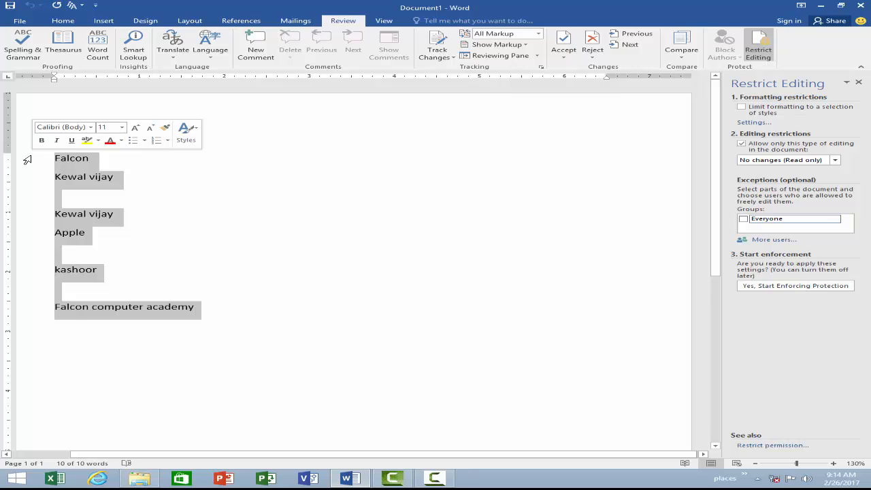
pyautogui.press('Delete')
pyautogui.hotkey('ctrl', 'z')
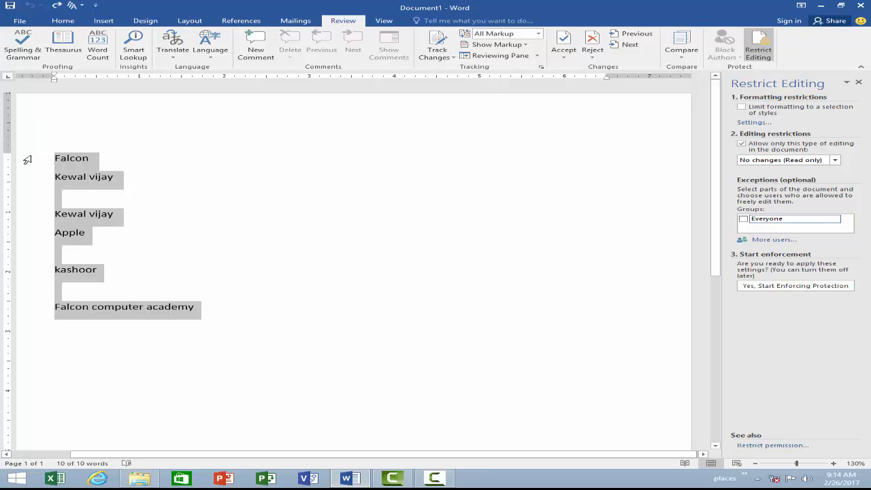
# Step: Add the lines 'hkhkhk' and 'jh' above 'Falcon computer academy'
pyautogui.click(226, 298)
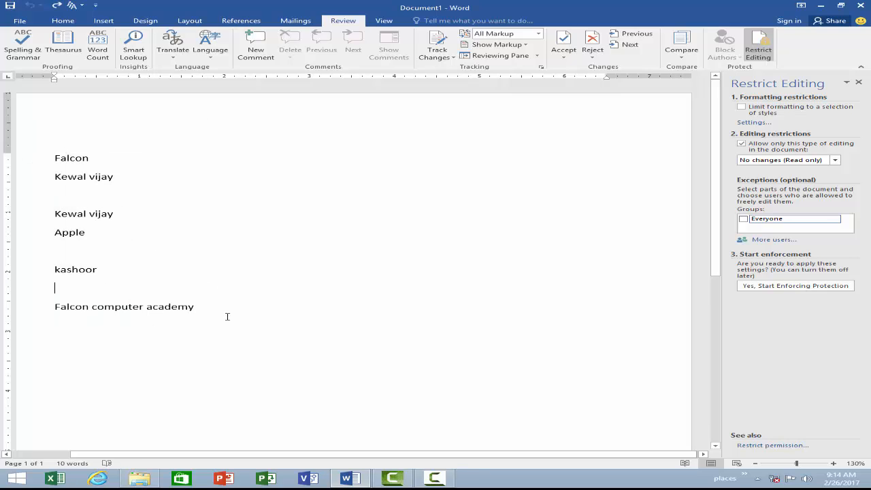
pyautogui.write('hkhkhk')
pyautogui.press('Return')
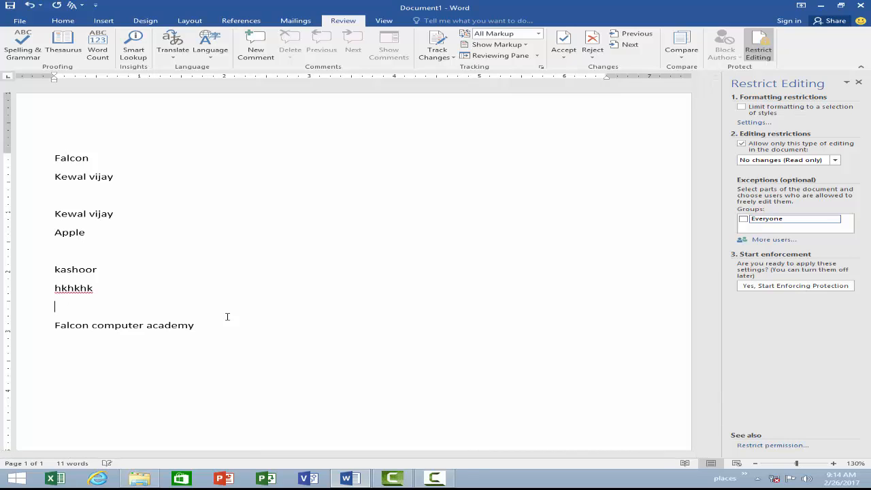
pyautogui.write('jh')
pyautogui.press('Return')
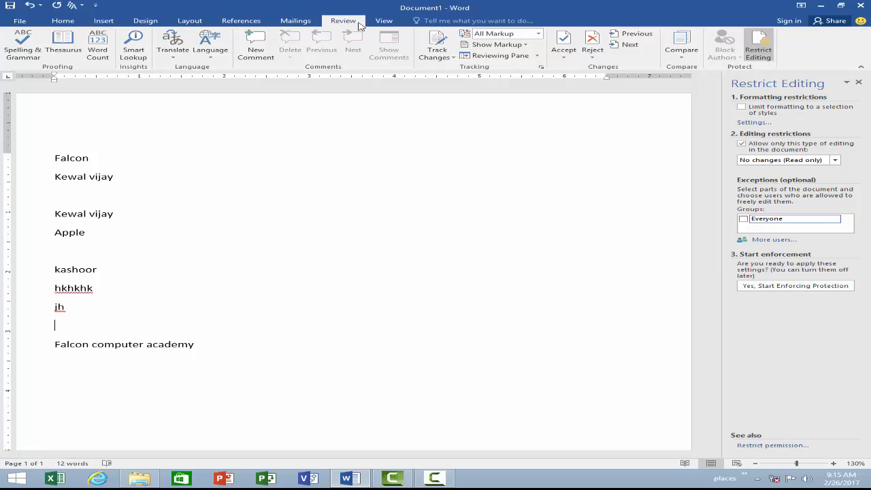
pyautogui.click(381, 23)
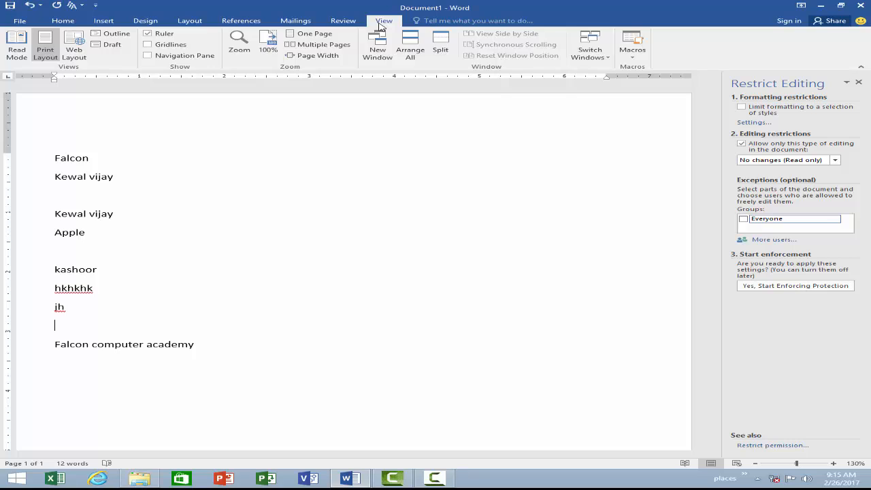